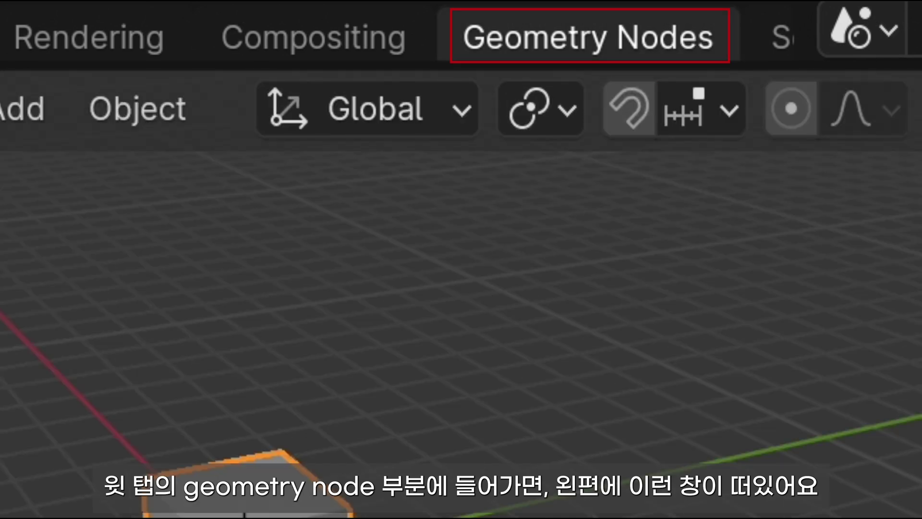
- Switch to the Geometry Nodes workspace
{"action": "left_click", "coordinate": [616, 11]}
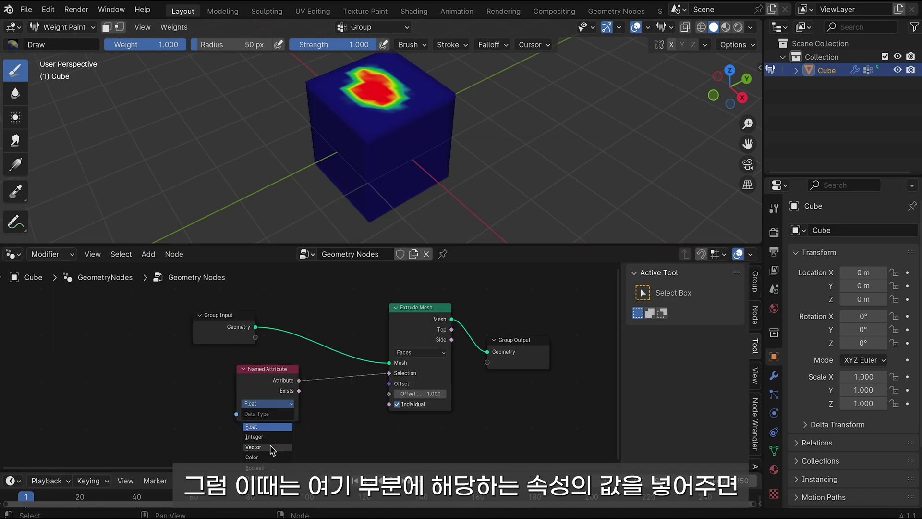
- Set the Named Attribute node to read the painted Group weights so the top extrudes
{"action": "left_click", "coordinate": [271, 447]}
{"action": "left_click", "coordinate": [280, 414]}
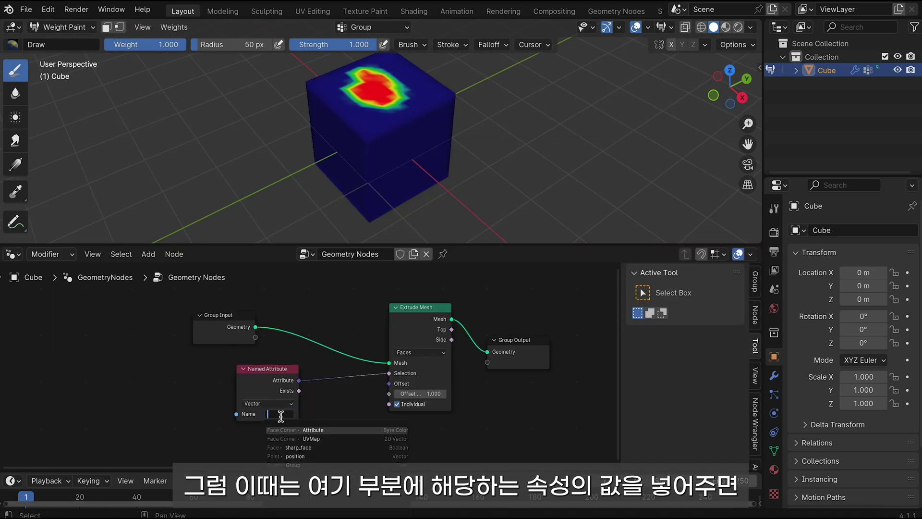
{"action": "left_click", "coordinate": [305, 463]}
{"action": "scroll", "coordinate": [396, 240], "scroll_direction": "down", "scroll_amount": 2}
{"action": "scroll", "coordinate": [396, 240], "scroll_direction": "down", "scroll_amount": 2}
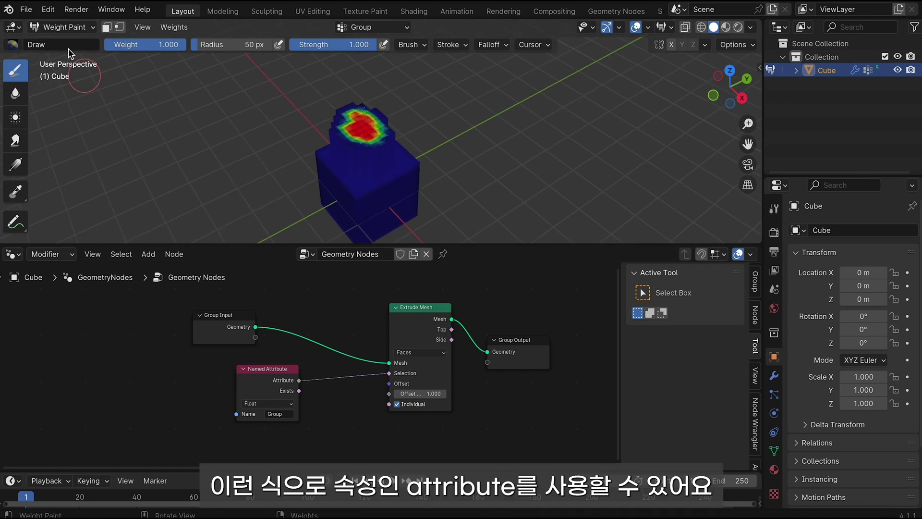
- Return the cube to Object Mode, mute Extrude Mesh, and enlarge the 3D viewport
{"action": "left_click", "coordinate": [62, 27]}
{"action": "left_click", "coordinate": [64, 43]}
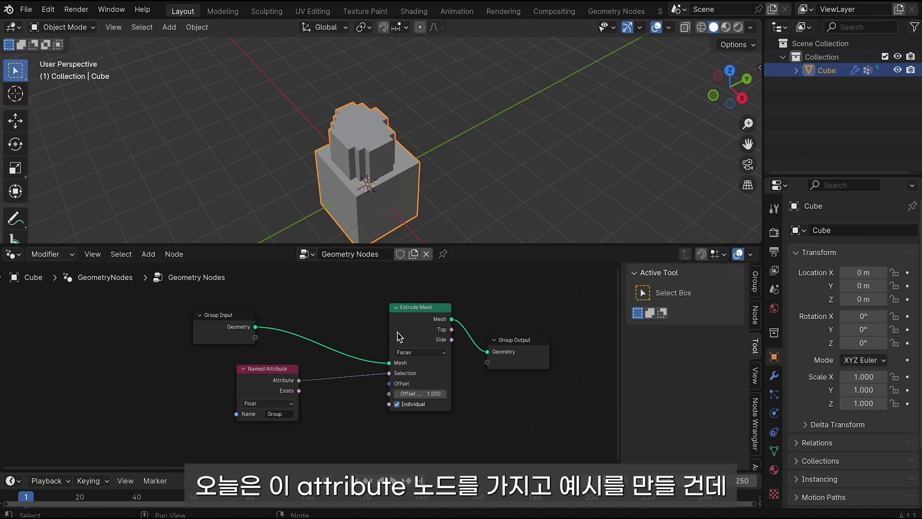
{"action": "key", "text": "m"}
{"action": "scroll", "coordinate": [387, 130], "scroll_direction": "up", "scroll_amount": 2}
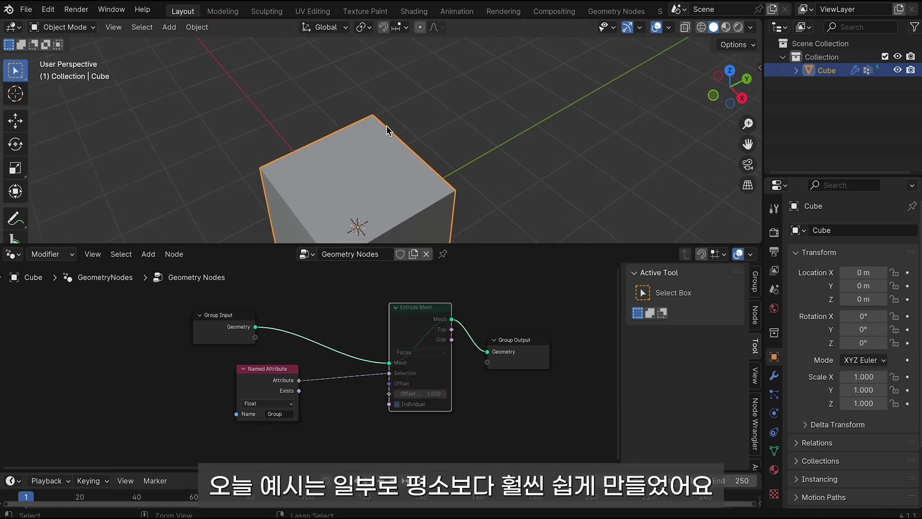
{"action": "scroll", "coordinate": [387, 130], "scroll_direction": "up", "scroll_amount": 1}
{"action": "scroll", "coordinate": [387, 130], "scroll_direction": "up", "scroll_amount": 1}
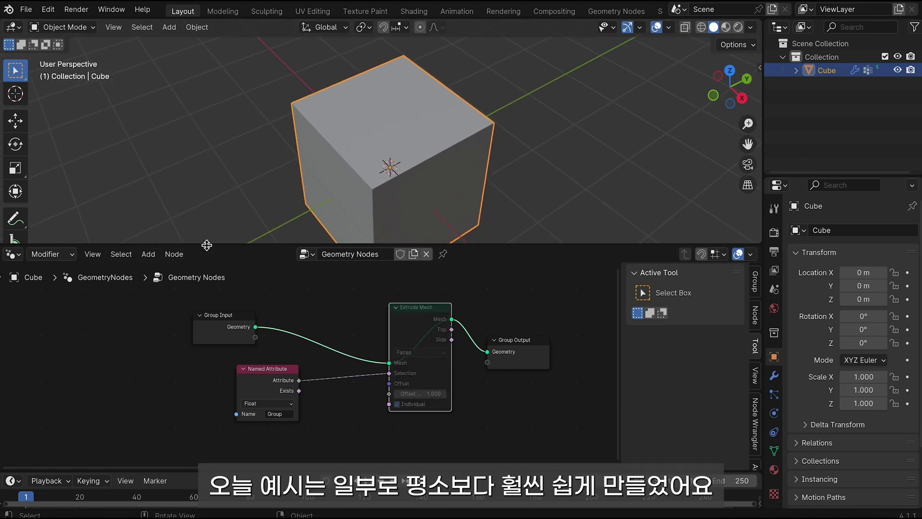
{"action": "left_click_drag", "start_coordinate": [212, 245], "coordinate": [217, 422]}
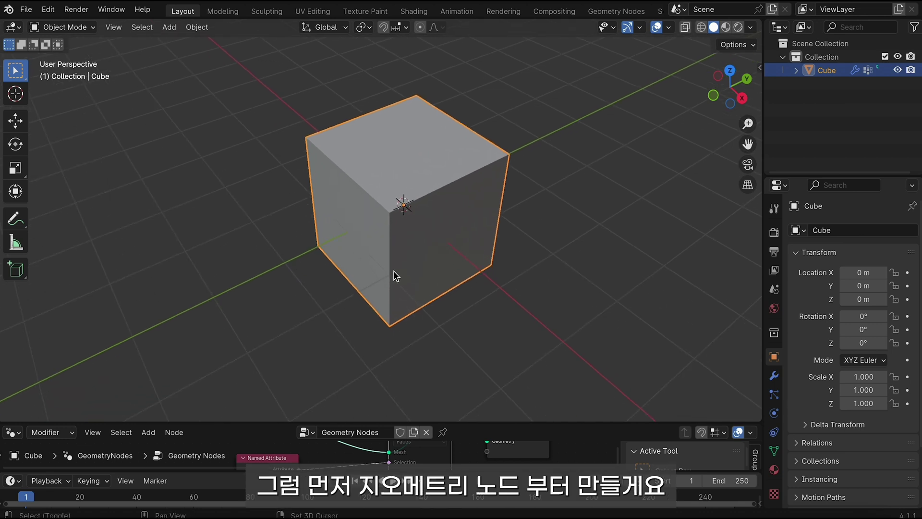
{"action": "key", "text": "shift+a"}
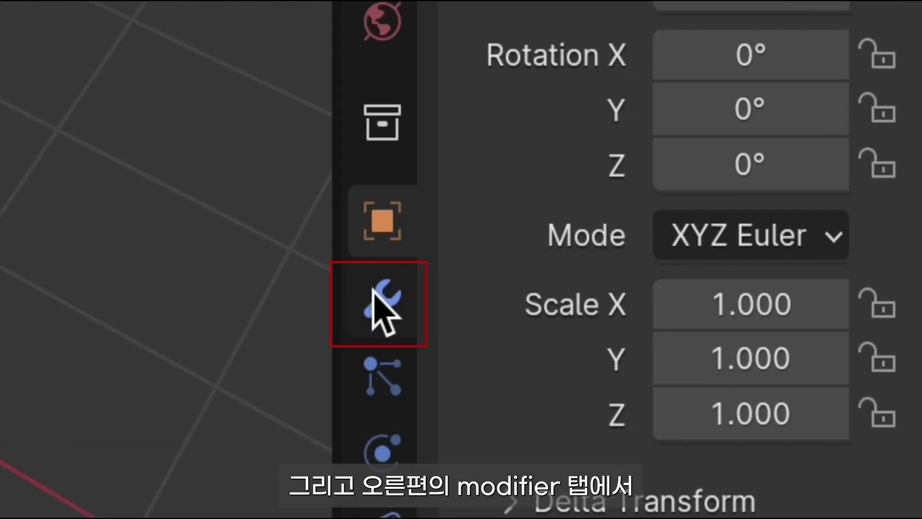
- Add a Geometry Nodes modifier to the icosphere in the Modifier properties
{"action": "left_click", "coordinate": [380, 301]}
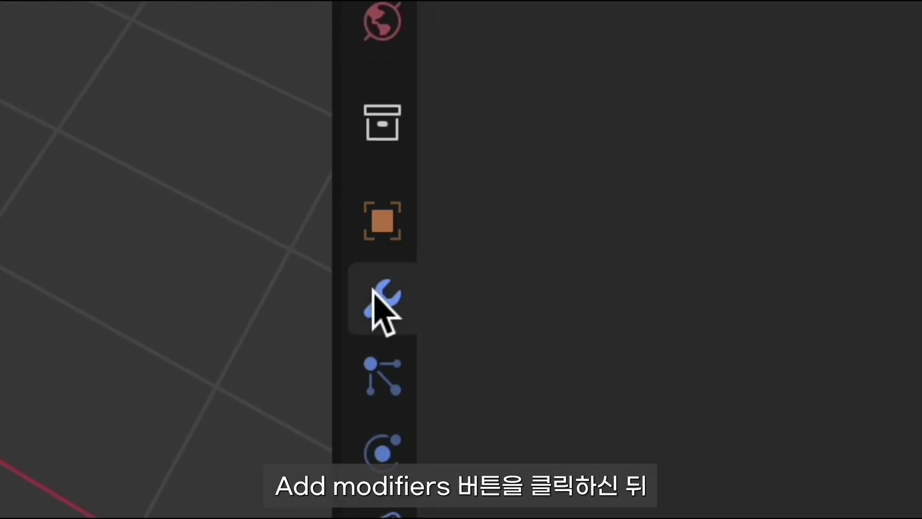
{"action": "left_click", "coordinate": [771, 185]}
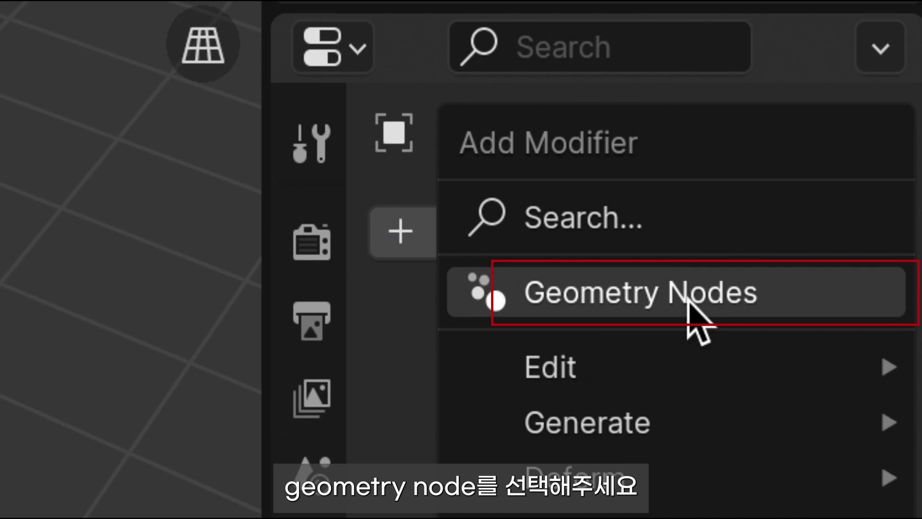
{"action": "left_click", "coordinate": [688, 313]}
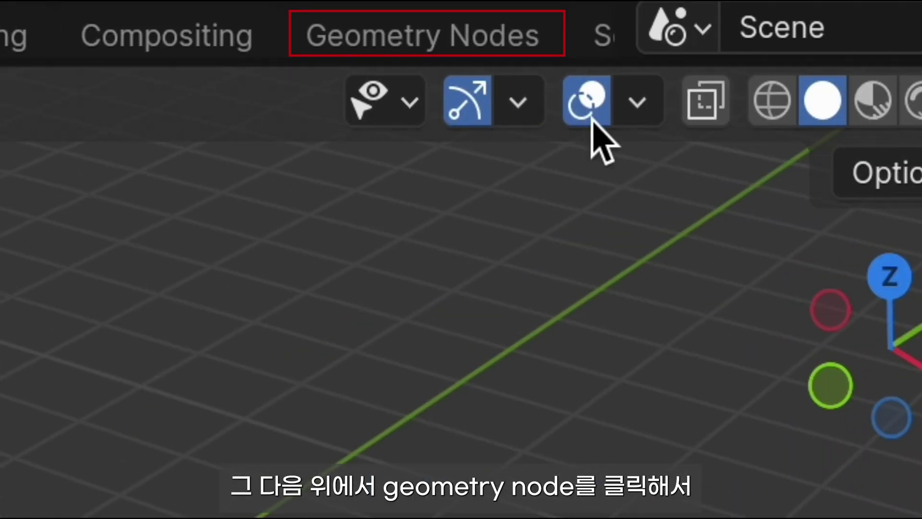
- In the Geometry Nodes workspace, create a new node tree linking Group Input to Group Output
{"action": "left_click", "coordinate": [406, 22]}
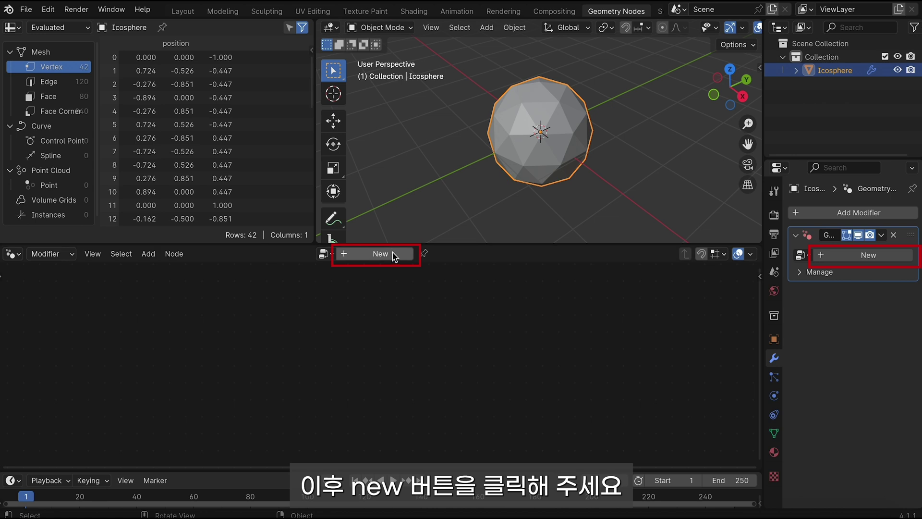
{"action": "left_click", "coordinate": [394, 254]}
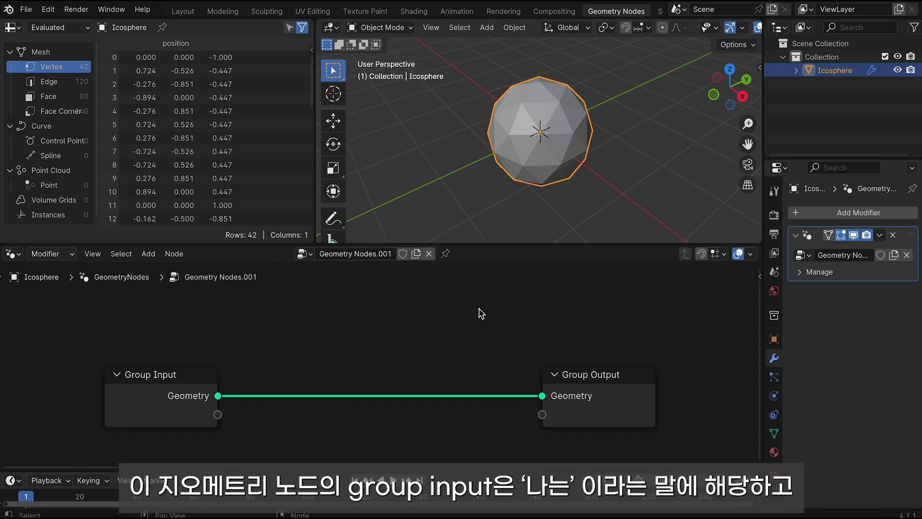
{"action": "scroll", "coordinate": [480, 312], "scroll_direction": "down", "scroll_amount": 3}
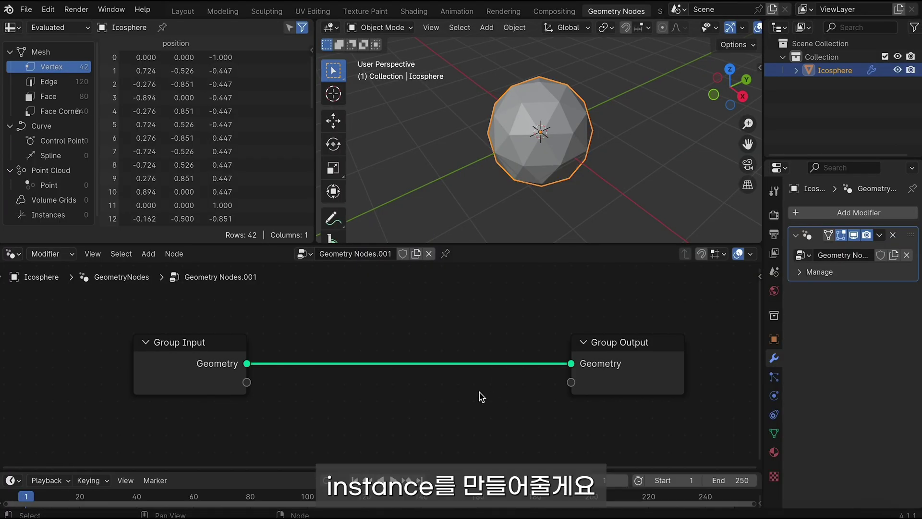
{"action": "key", "text": "shift+a"}
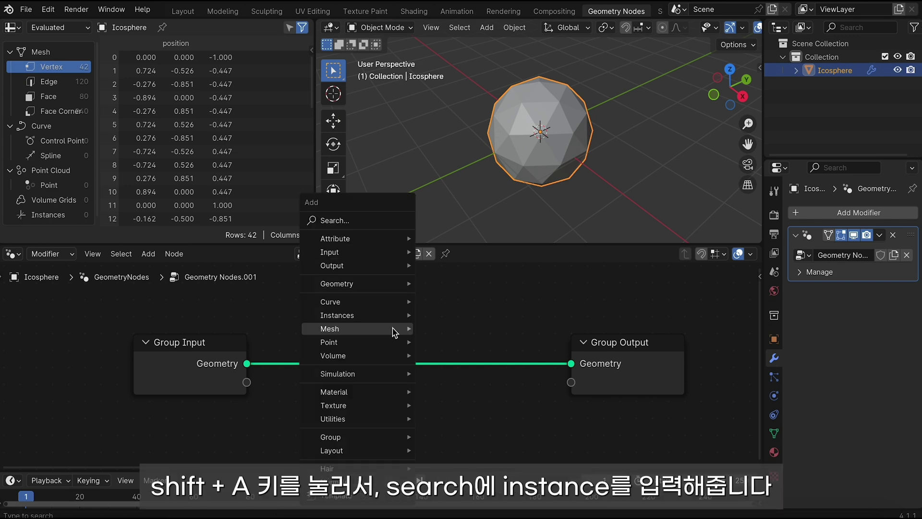
- Search for 'instance' and drop Instance on Points onto the Group Input–Output link
{"action": "left_click", "coordinate": [388, 219]}
{"action": "type", "text": "instance"}
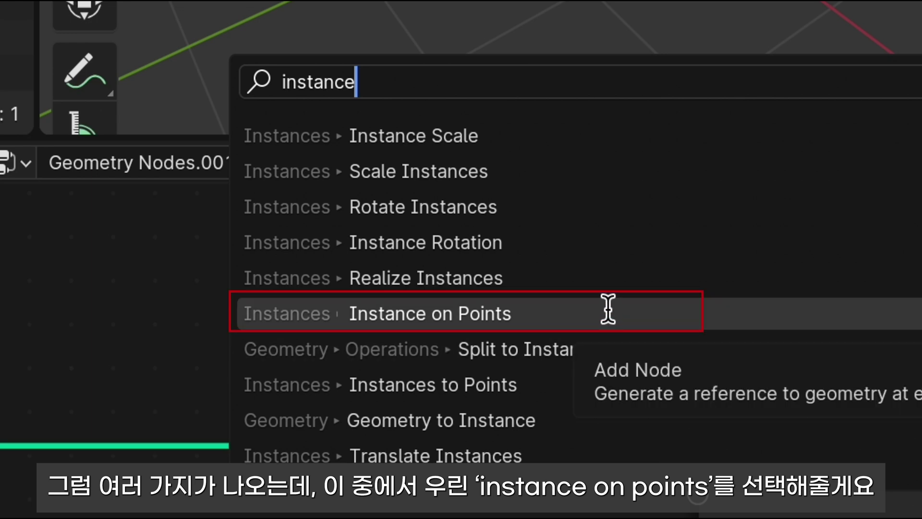
{"action": "left_click", "coordinate": [608, 308]}
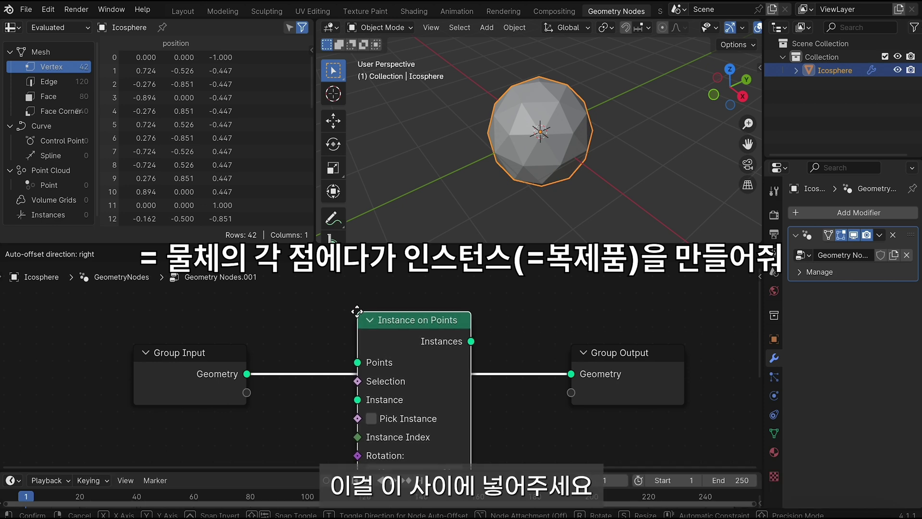
{"action": "left_click", "coordinate": [357, 312]}
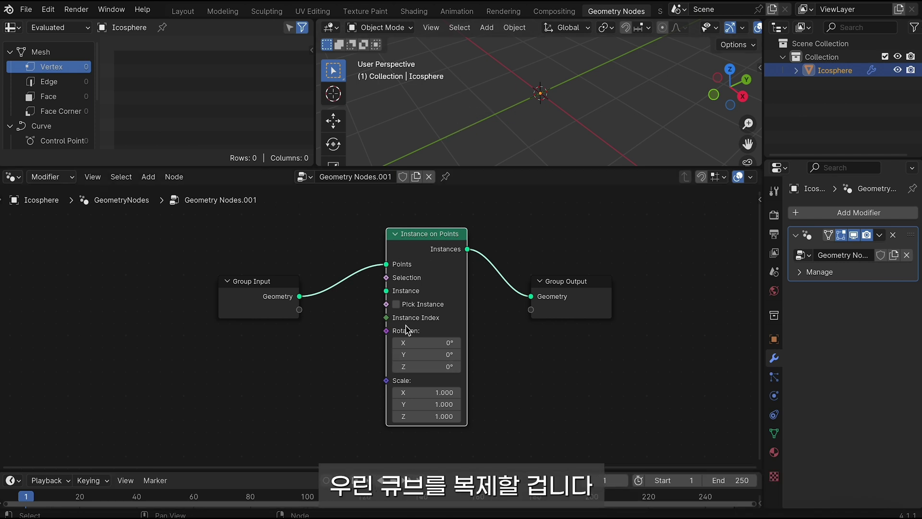
- Add a Cube node and wire its Mesh output into Instance on Points' Instance input
{"action": "key", "text": "shift+a"}
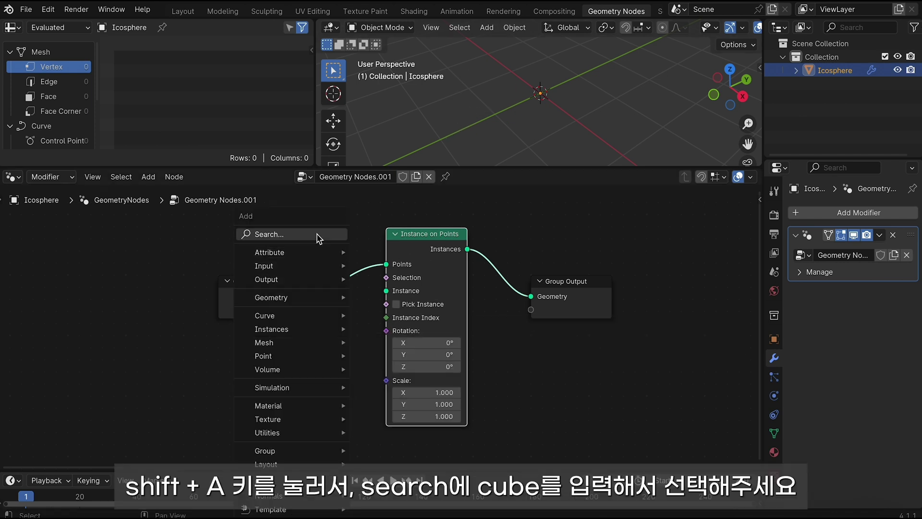
{"action": "left_click", "coordinate": [316, 233]}
{"action": "type", "text": "cub"}
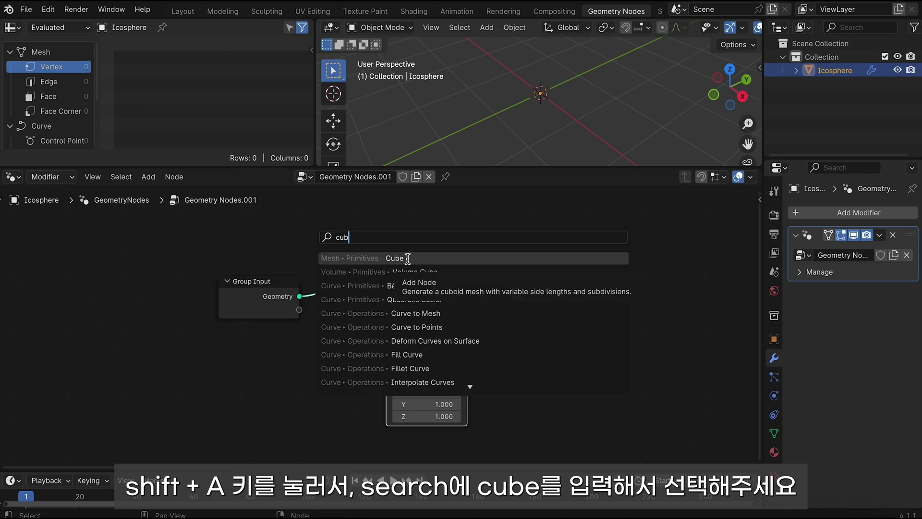
{"action": "left_click", "coordinate": [408, 259]}
{"action": "left_click", "coordinate": [214, 345]}
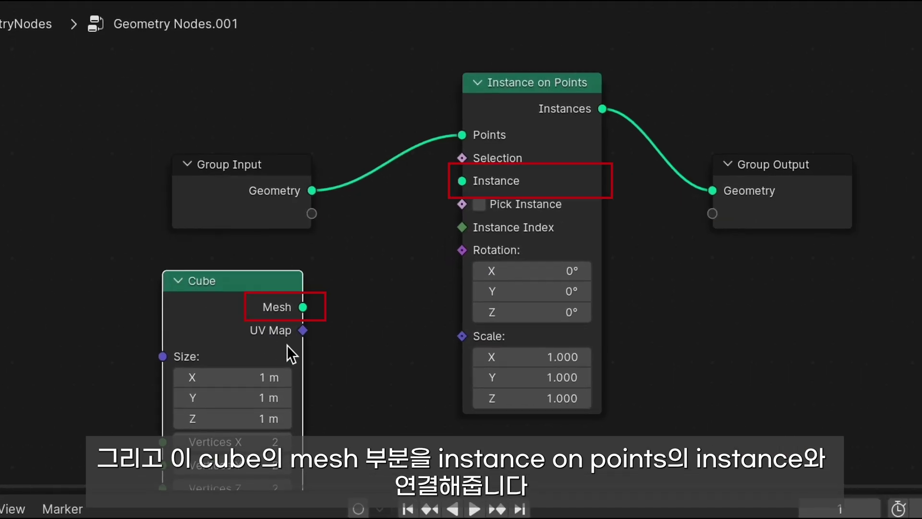
{"action": "left_click_drag", "start_coordinate": [301, 310], "coordinate": [462, 182]}
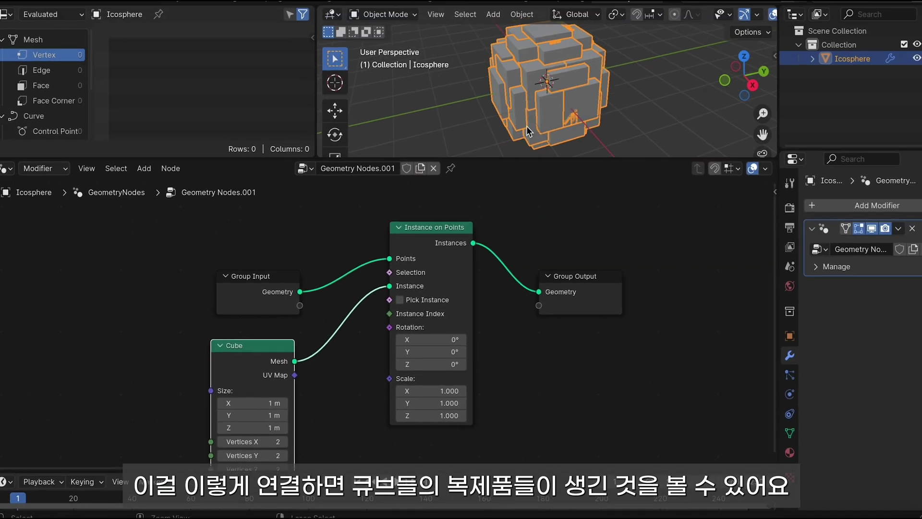
{"action": "middle_click_drag", "start_coordinate": [520, 140], "coordinate": [520, 140]}
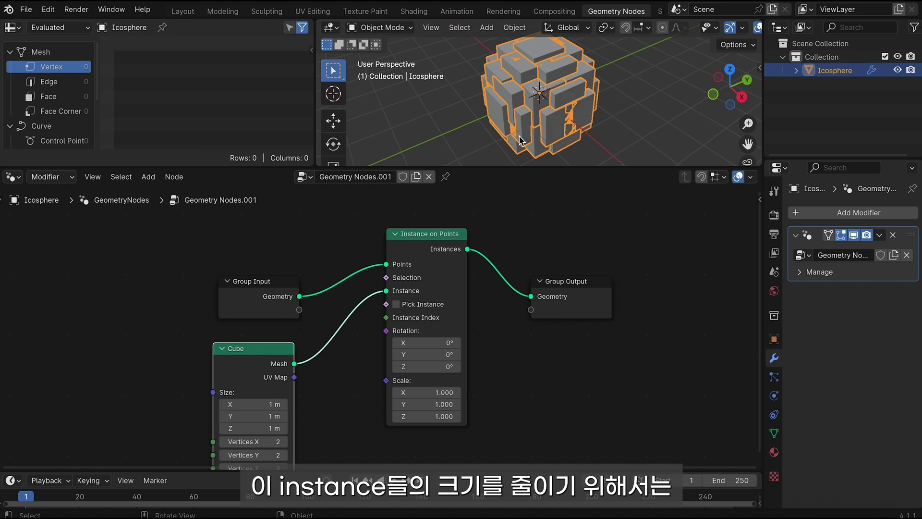
- Set the Instance on Points scale to 0.1 on every axis
{"action": "middle_click_drag", "start_coordinate": [520, 140], "coordinate": [519, 141]}
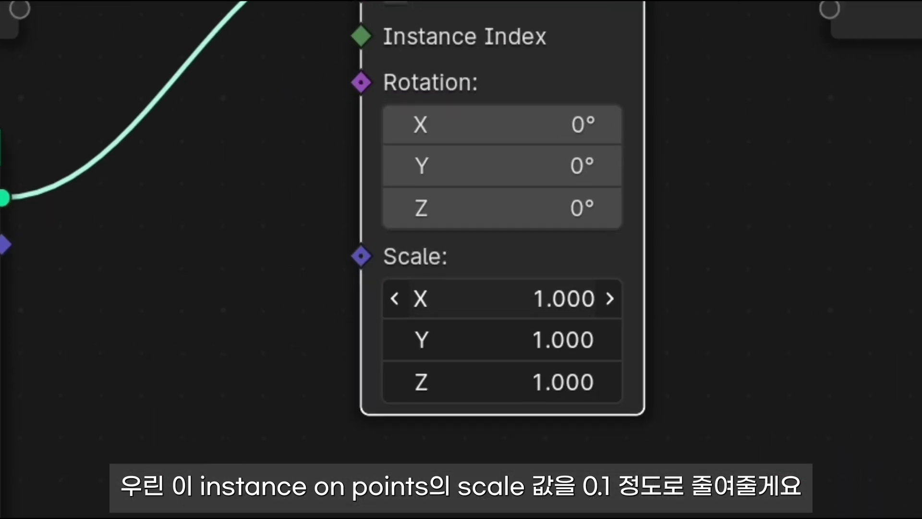
{"action": "left_click", "coordinate": [461, 389]}
{"action": "type", "text": "0"}
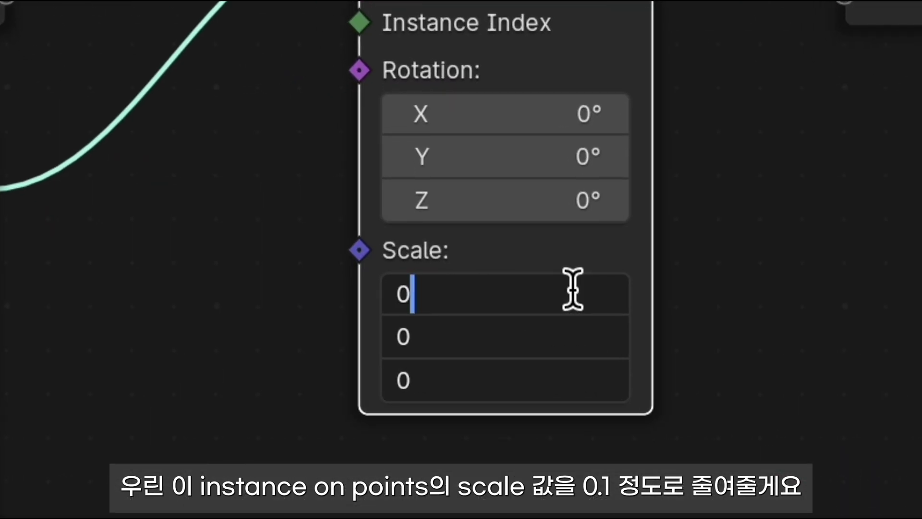
{"action": "type", "text": ".1"}
{"action": "key", "text": "Return"}
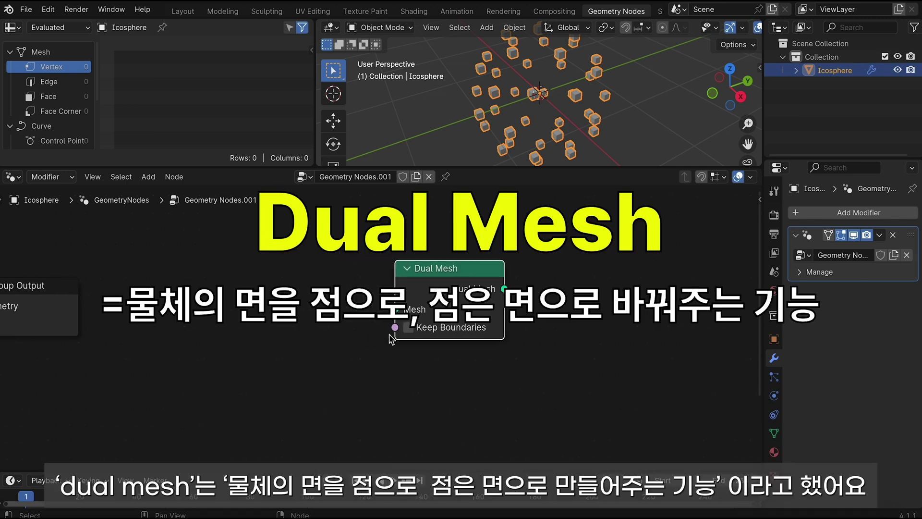
- Rearrange the node tree, moving the loose Dual Mesh node beside the Cube node
{"action": "middle_click_drag", "start_coordinate": [389, 339], "coordinate": [479, 266]}
{"action": "left_click_drag", "start_coordinate": [480, 265], "coordinate": [3, 273]}
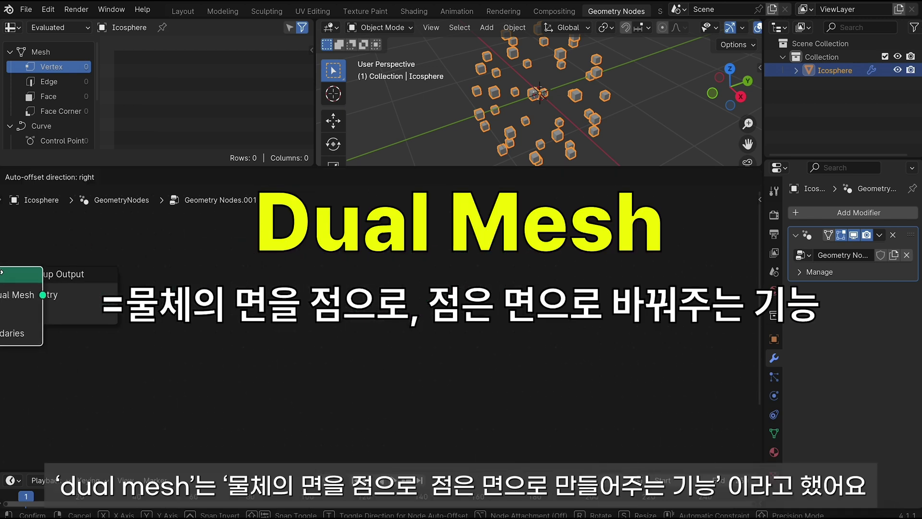
{"action": "left_click_drag", "start_coordinate": [3, 272], "coordinate": [362, 359]}
{"action": "scroll", "coordinate": [525, 381], "scroll_direction": "down", "scroll_amount": 3}
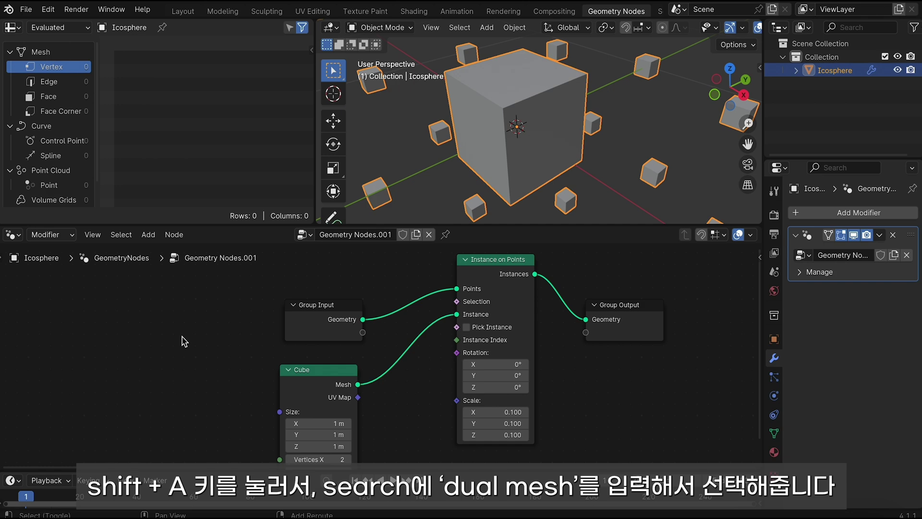
- Add Dual Mesh via search and insert it between Cube and Instance on Points
{"action": "key", "text": "shift+a"}
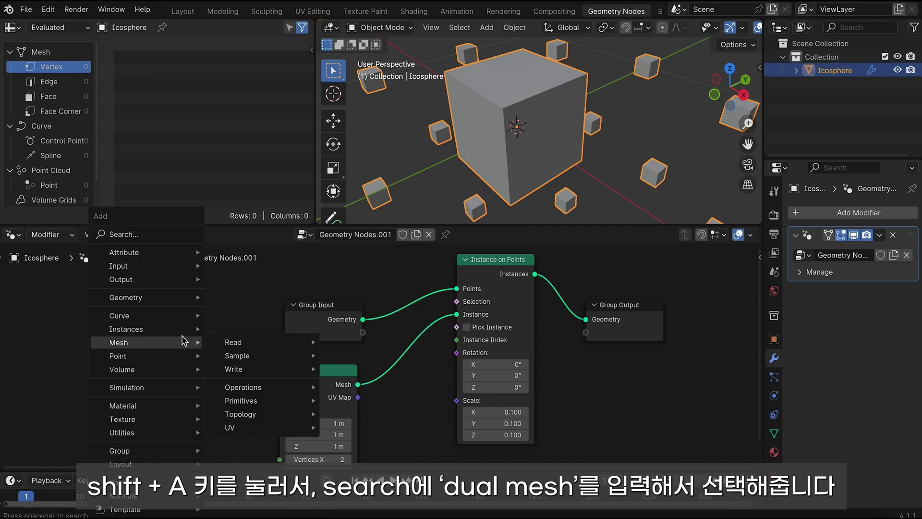
{"action": "type", "text": "dual"}
{"action": "key", "text": "Return"}
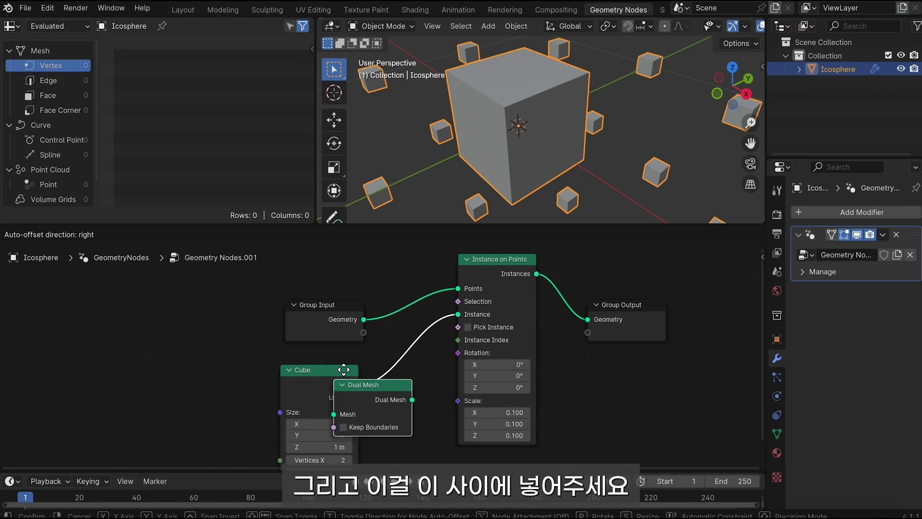
{"action": "left_click", "coordinate": [363, 359]}
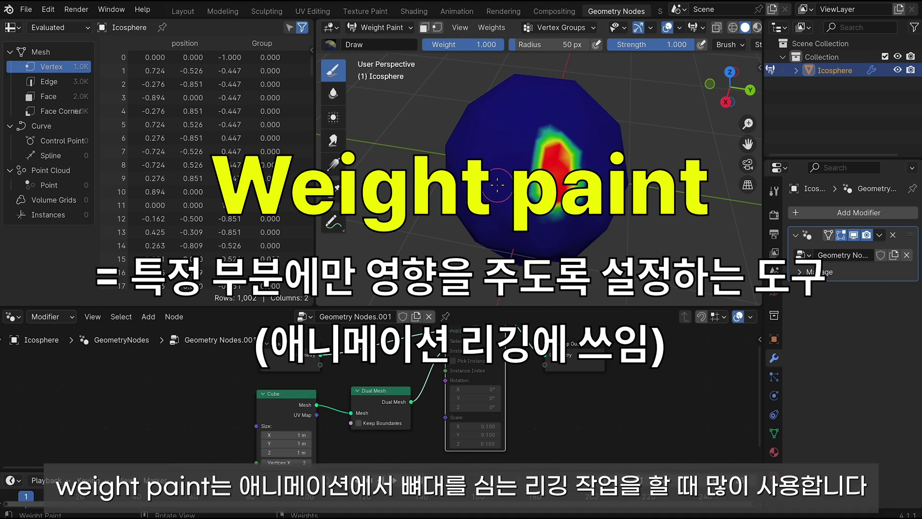
{"action": "mouse_move", "coordinate": [497, 211]}
{"action": "left_mouse_down"}
{"action": "mouse_move", "coordinate": [501, 165]}
{"action": "mouse_move", "coordinate": [567, 176]}
{"action": "left_mouse_up"}
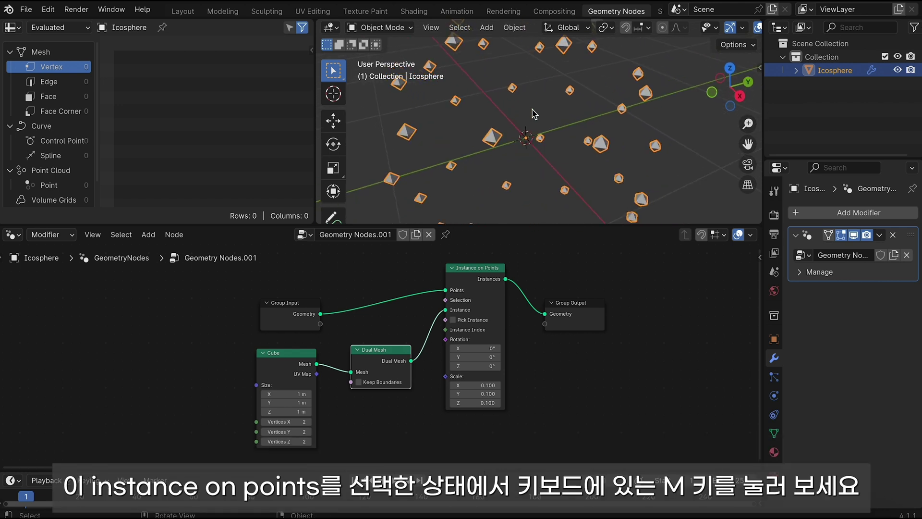
{"action": "left_click", "coordinate": [472, 281]}
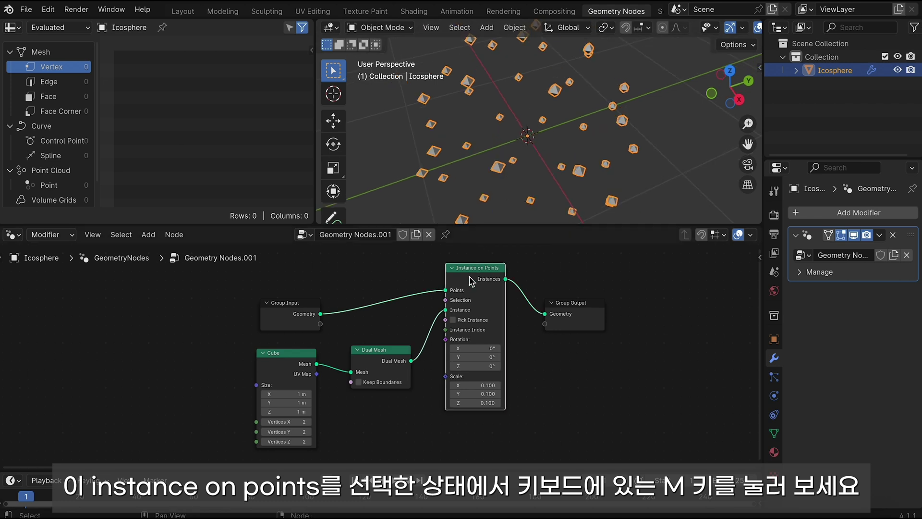
- Mute Instance on Points with M to show the bare grey icosphere
{"action": "key", "text": "m"}
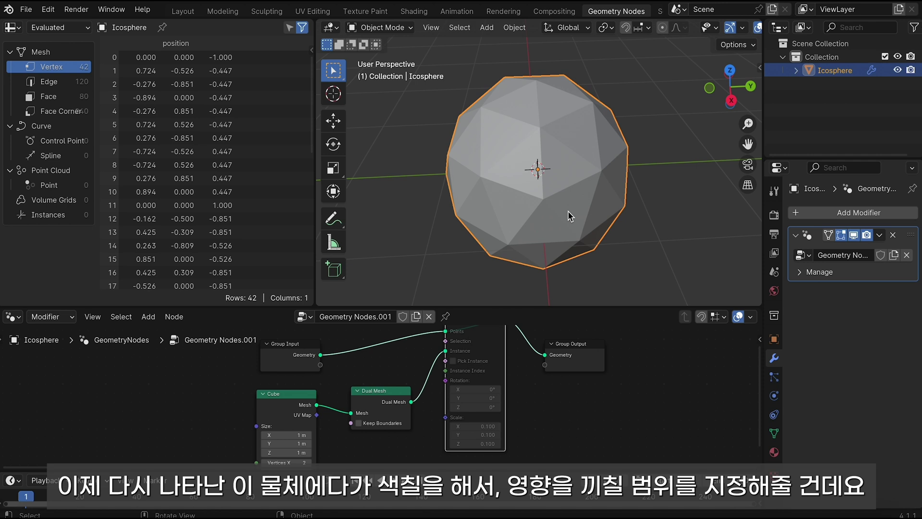
- Orbit around the icosphere and put it into Edit Mode
{"action": "middle_click_drag", "start_coordinate": [568, 216], "coordinate": [568, 216]}
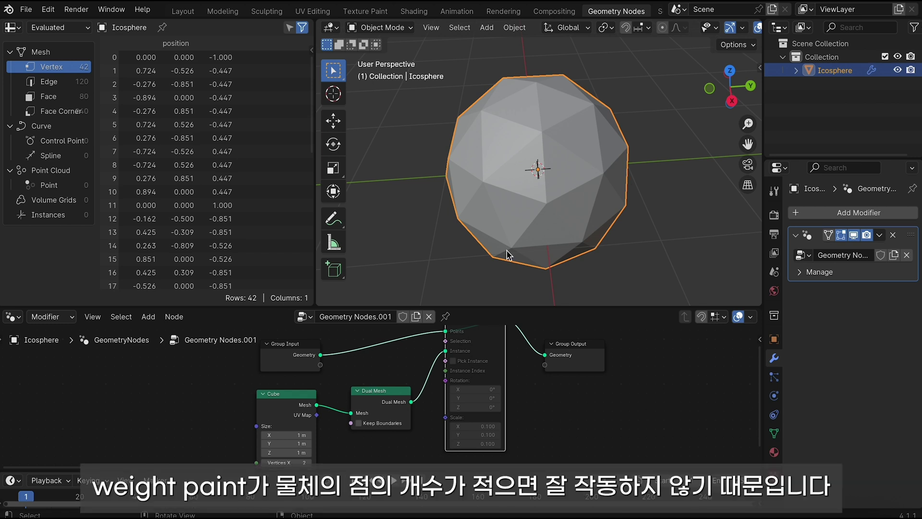
{"action": "key", "text": "Tab"}
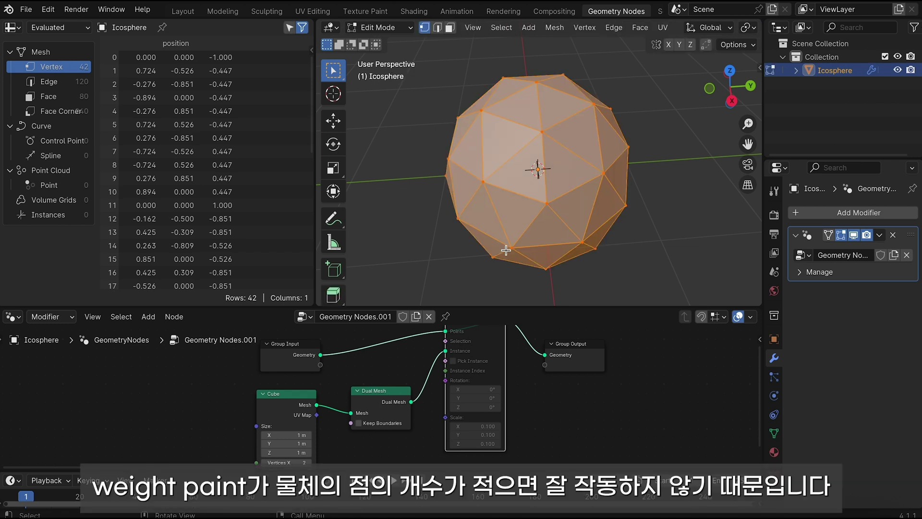
{"action": "key", "text": "Tab"}
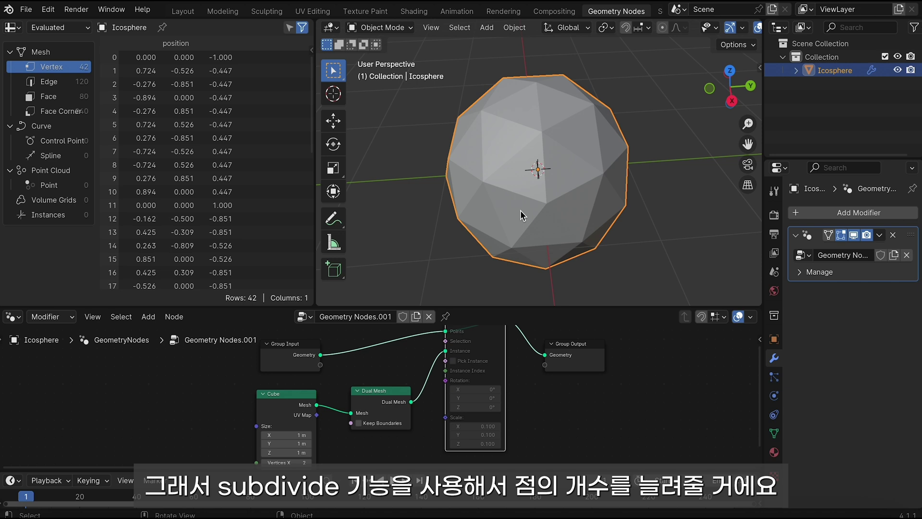
{"action": "key", "text": "Tab"}
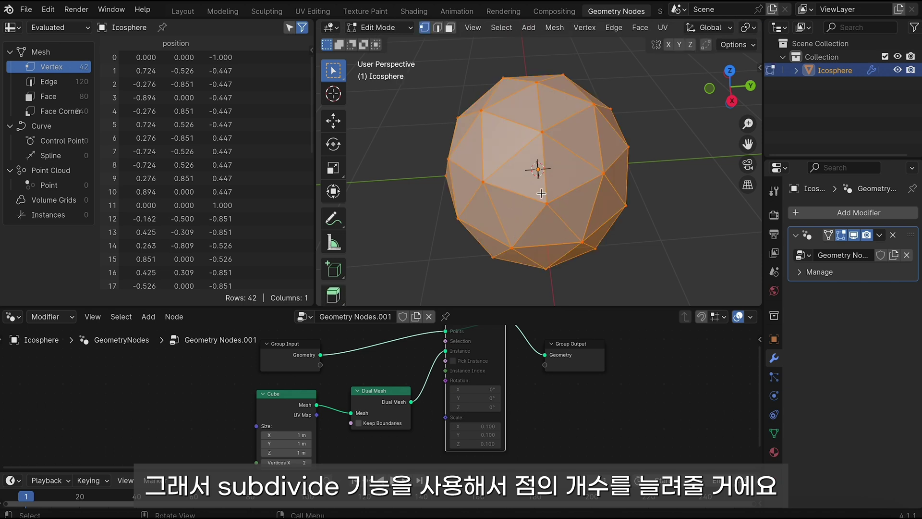
{"action": "key", "text": "Tab"}
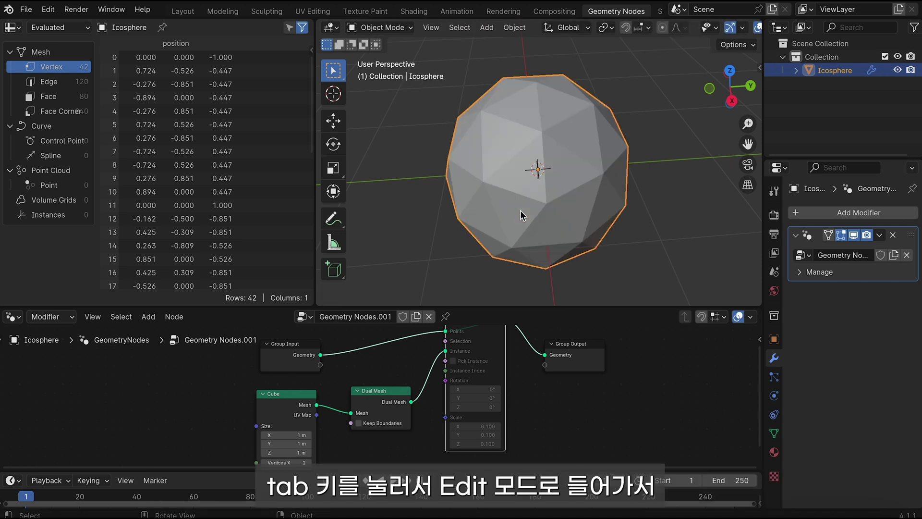
{"action": "key", "text": "Tab"}
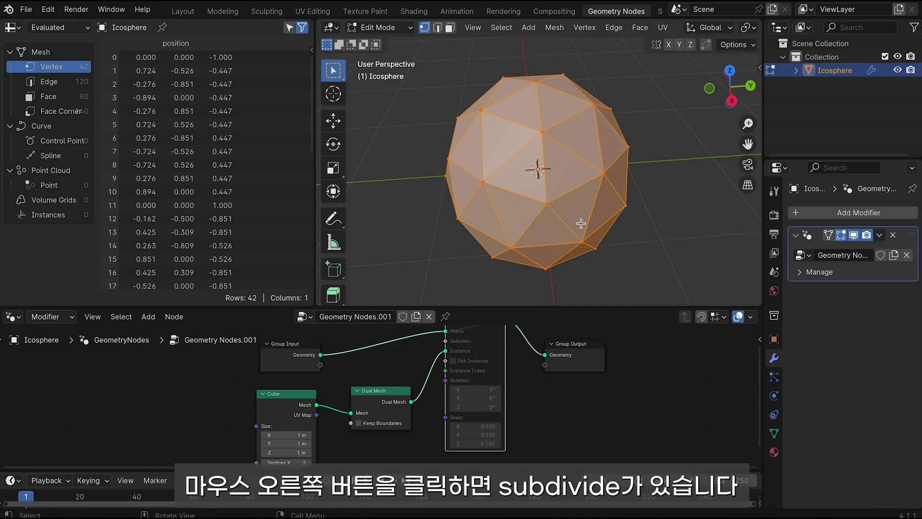
- Subdivide the icosphere with 4 cuts, raising it from 42 to 1,002 vertices
{"action": "right_click", "coordinate": [559, 176]}
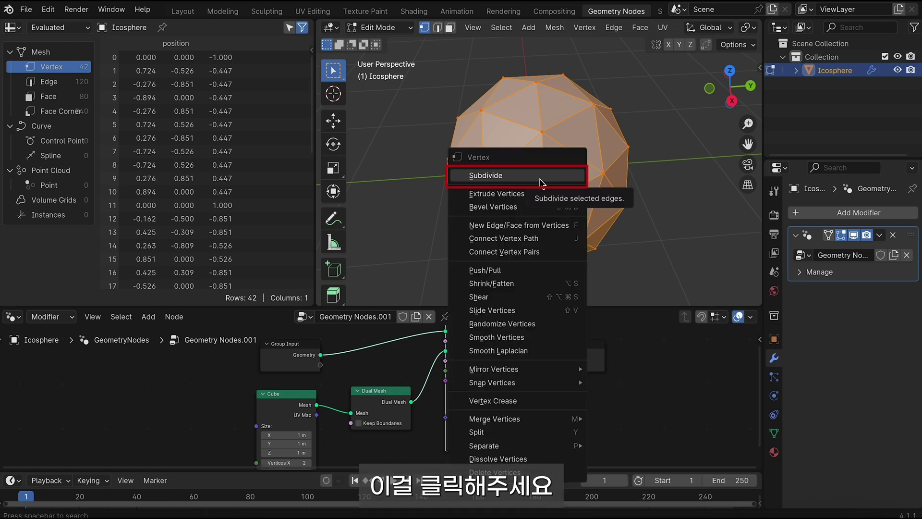
{"action": "left_click", "coordinate": [541, 181]}
{"action": "left_click", "coordinate": [360, 292]}
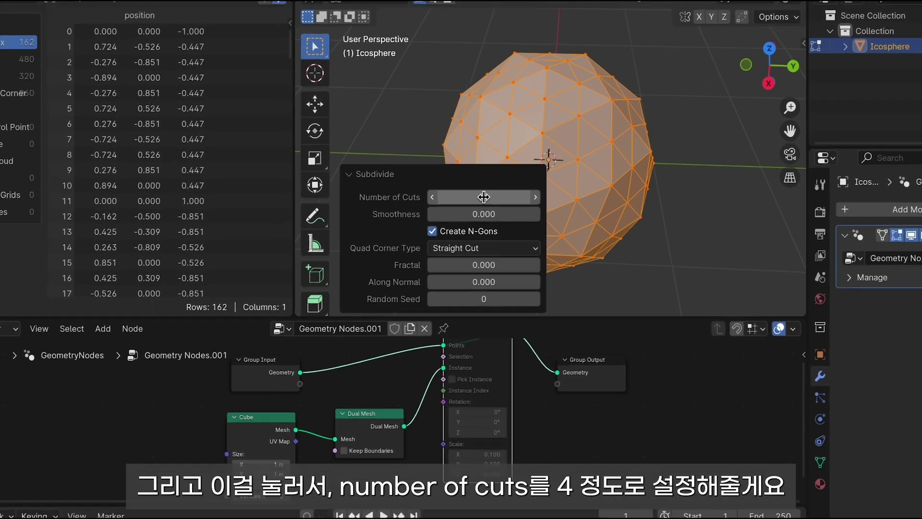
{"action": "left_click", "coordinate": [484, 197]}
{"action": "type", "text": "4"}
{"action": "key", "text": "Return"}
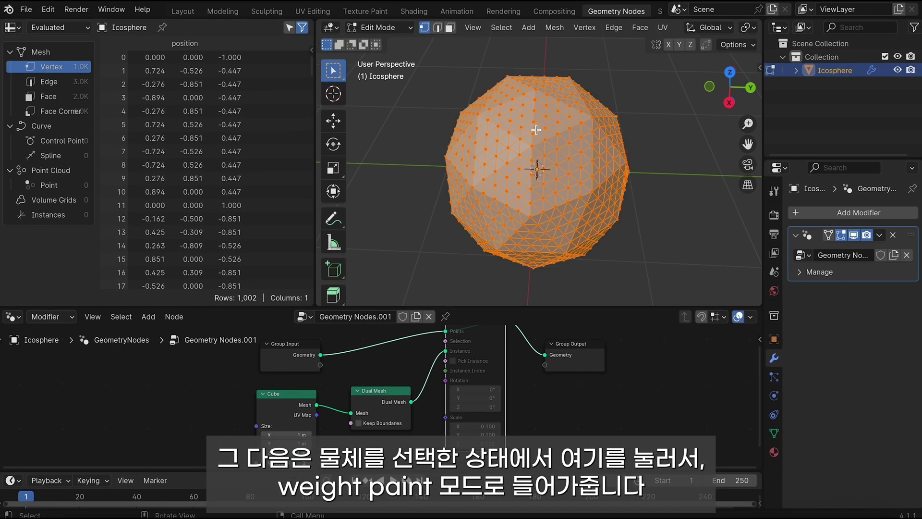
- Switch to Weight Paint mode and paint red weight bands over the icosphere's centre and left side
{"action": "left_click", "coordinate": [408, 29]}
{"action": "left_click", "coordinate": [403, 101]}
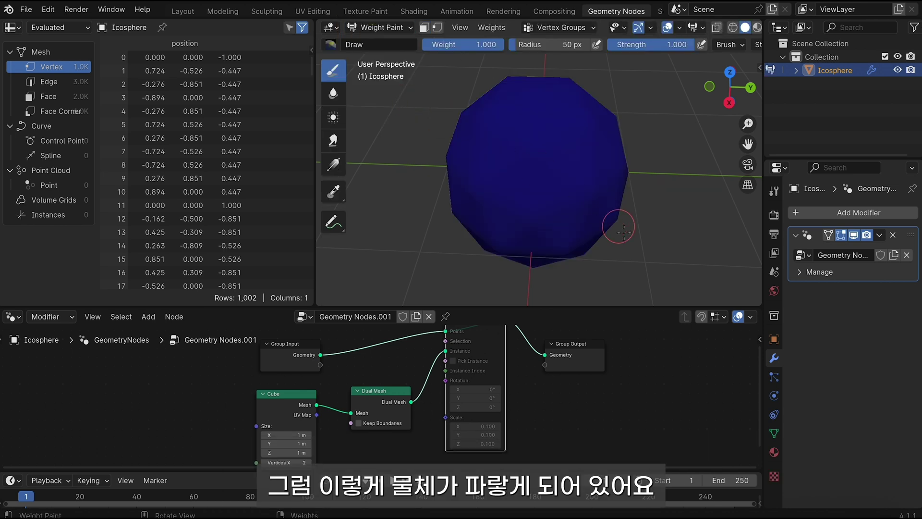
{"action": "middle_click_drag", "start_coordinate": [624, 246], "coordinate": [623, 243]}
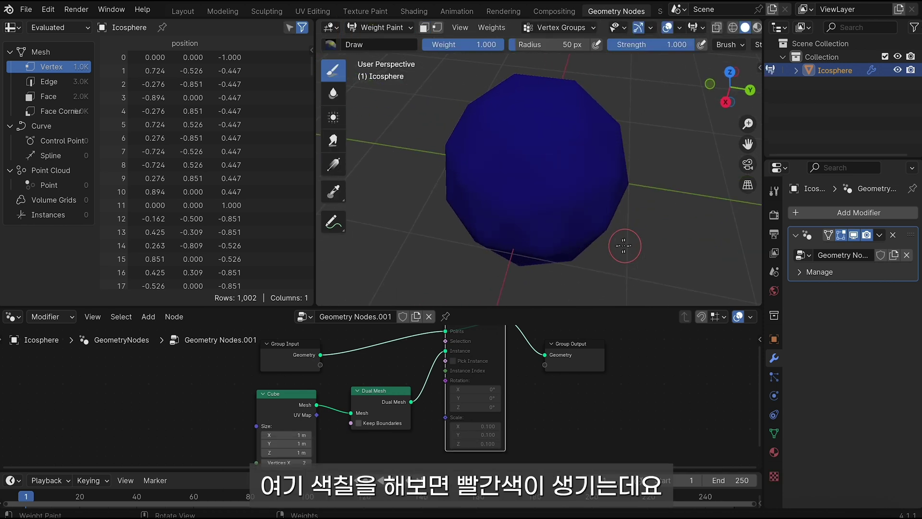
{"action": "left_click_drag", "start_coordinate": [552, 206], "coordinate": [554, 149]}
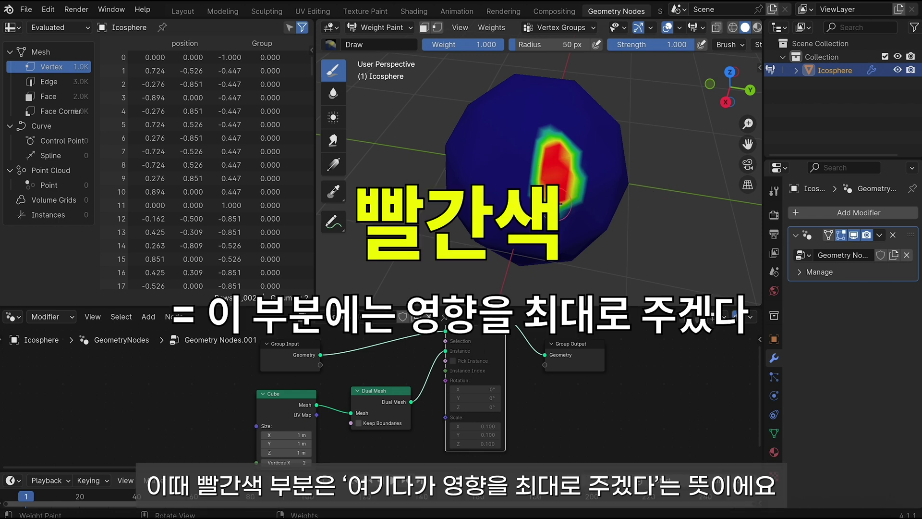
{"action": "left_click_drag", "start_coordinate": [570, 177], "coordinate": [540, 148]}
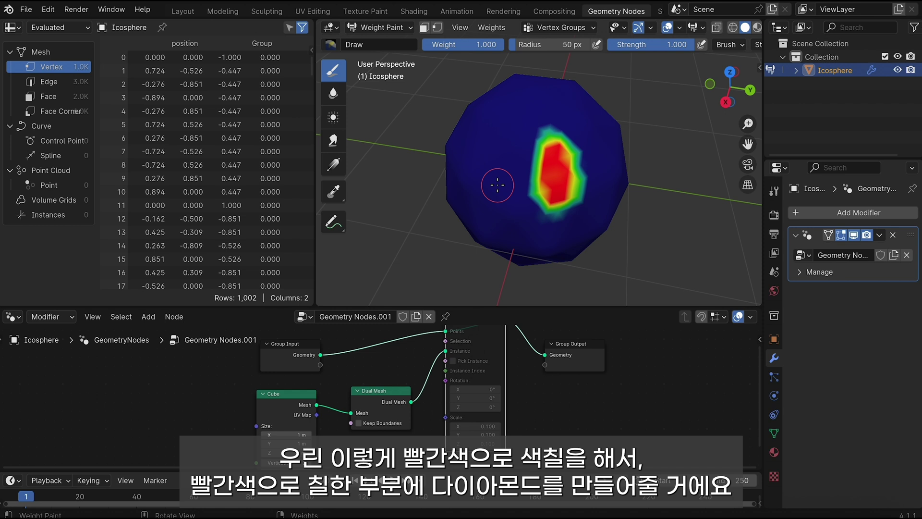
{"action": "mouse_move", "coordinate": [501, 184]}
{"action": "left_mouse_down"}
{"action": "mouse_move", "coordinate": [527, 195]}
{"action": "mouse_move", "coordinate": [533, 167]}
{"action": "left_mouse_up"}
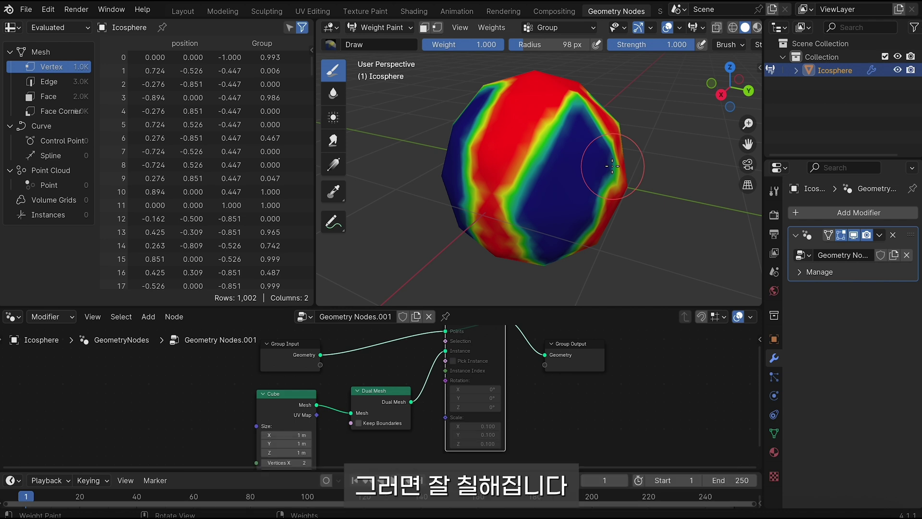
{"action": "middle_click_drag", "start_coordinate": [612, 166], "coordinate": [432, 159]}
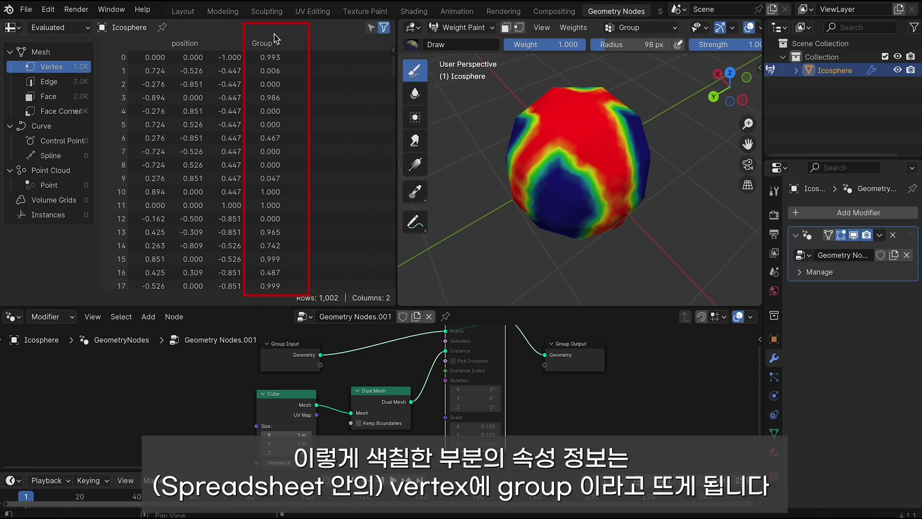
- In Object Data properties, rename the Group vertex group to 'color change', then to 'red'
{"action": "left_click", "coordinate": [774, 433]}
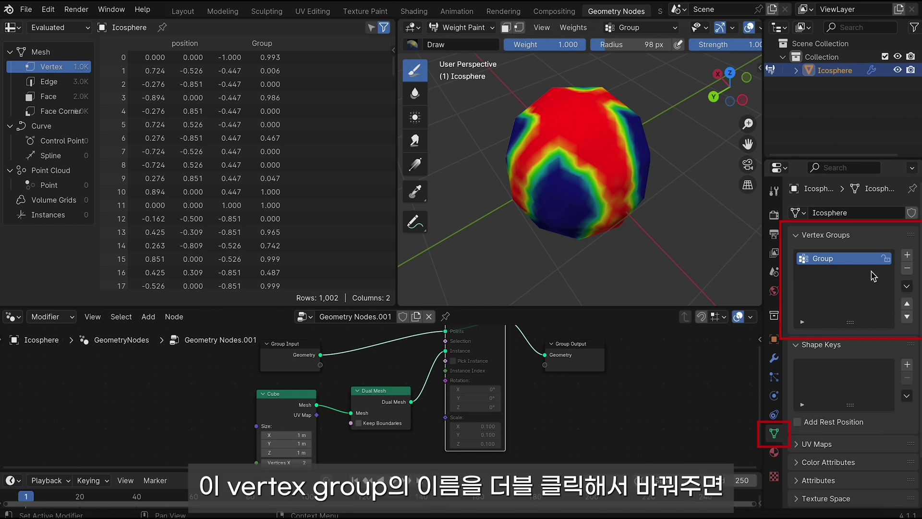
{"action": "double_click", "coordinate": [826, 258]}
{"action": "type", "text": "color change"}
{"action": "key", "text": "Return"}
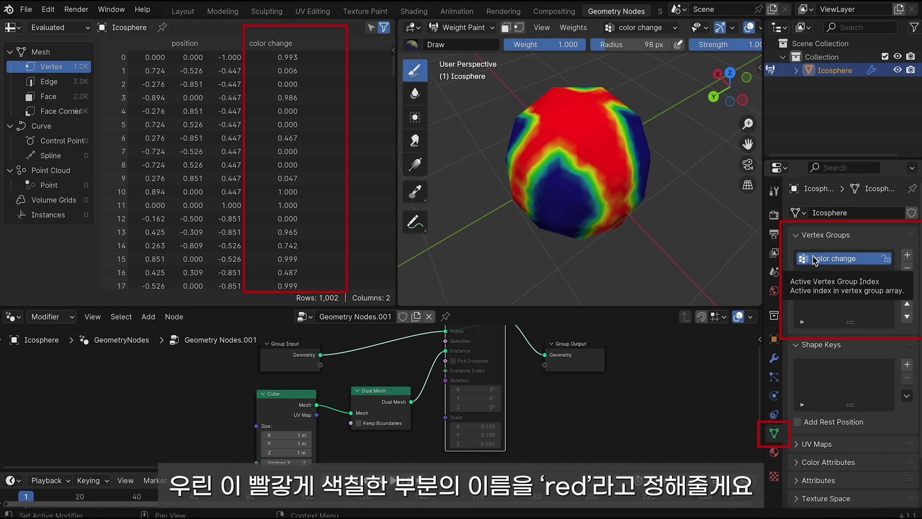
{"action": "double_click", "coordinate": [816, 258]}
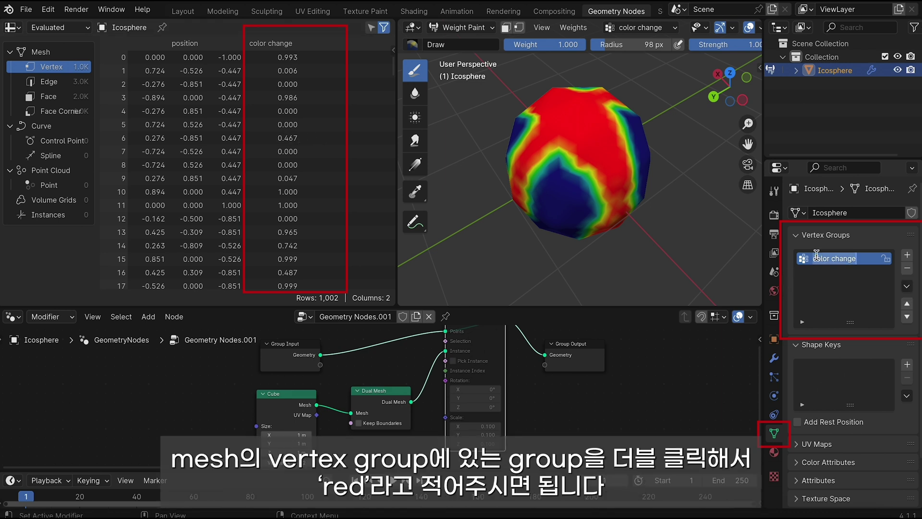
{"action": "key", "text": "BackSpace"}
{"action": "type", "text": "red"}
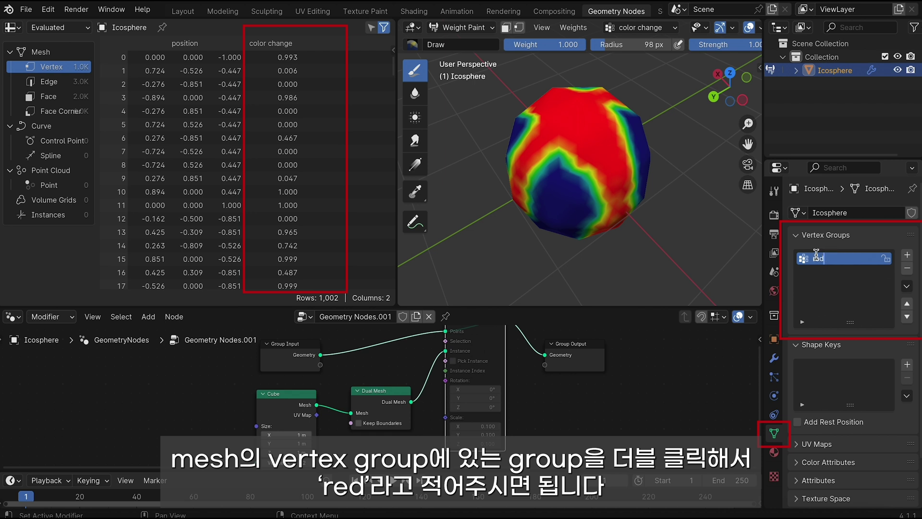
{"action": "key", "text": "Return"}
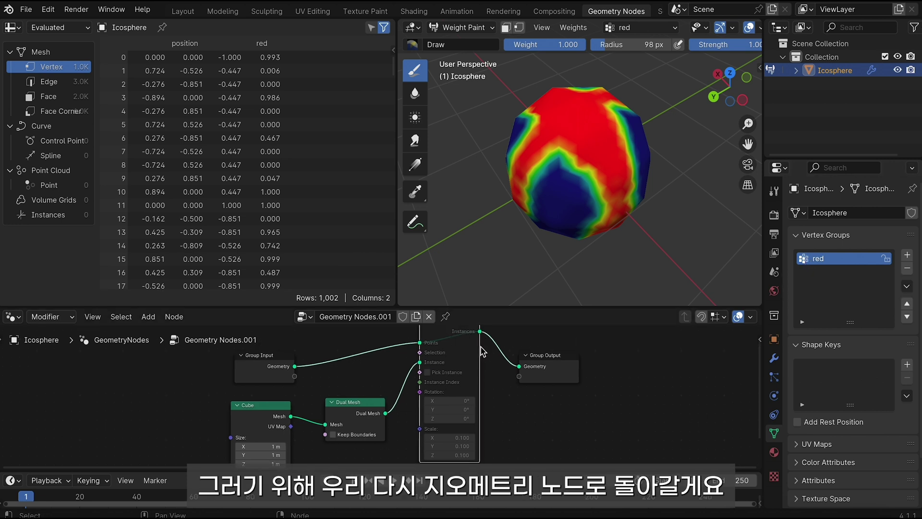
- Enlarge the node editor and unmute Instance on Points so diamonds cover the whole icosphere
{"action": "left_click_drag", "start_coordinate": [459, 307], "coordinate": [459, 229]}
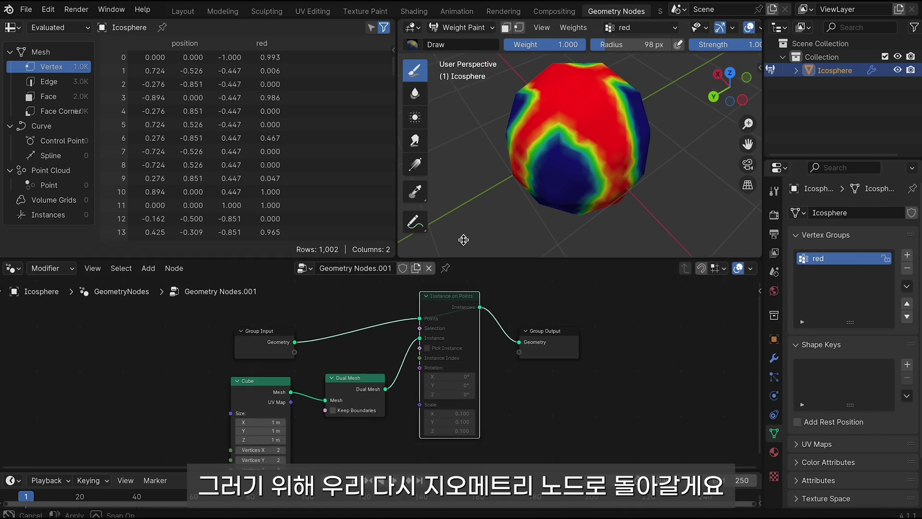
{"action": "scroll", "coordinate": [596, 165], "scroll_direction": "down", "scroll_amount": 3}
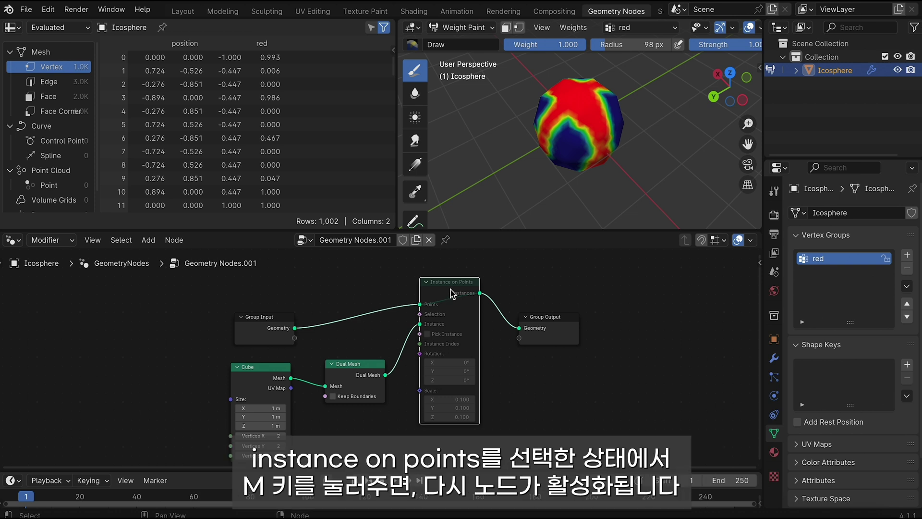
{"action": "mouse_move", "coordinate": [479, 307]}
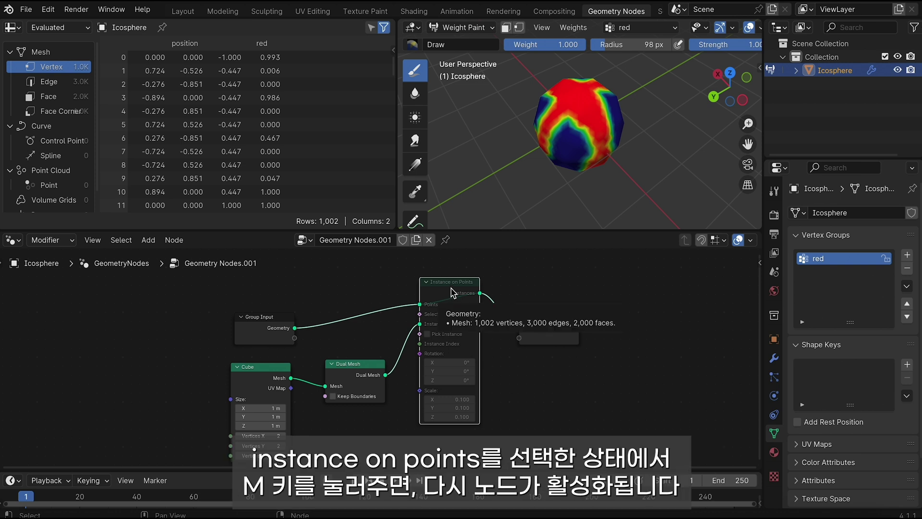
{"action": "key", "text": "m"}
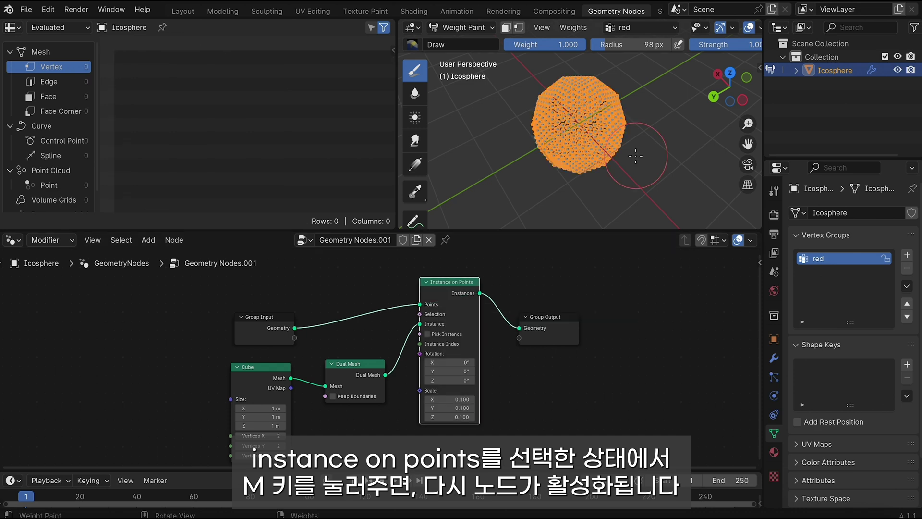
{"action": "middle_click_drag", "start_coordinate": [600, 144], "coordinate": [635, 155]}
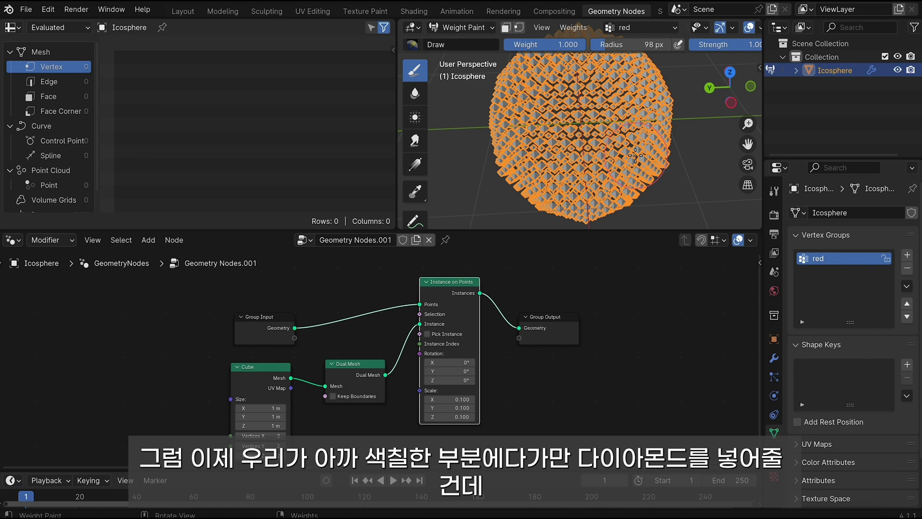
{"action": "middle_click_drag", "start_coordinate": [635, 155], "coordinate": [635, 155]}
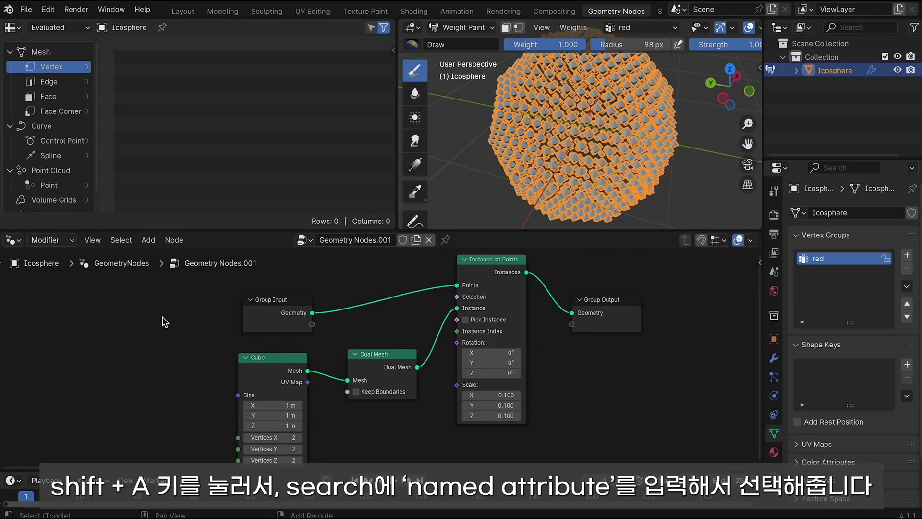
- Add a Named Attribute node and link its Attribute output to Instance on Points Selection
{"action": "key", "text": "shift+a"}
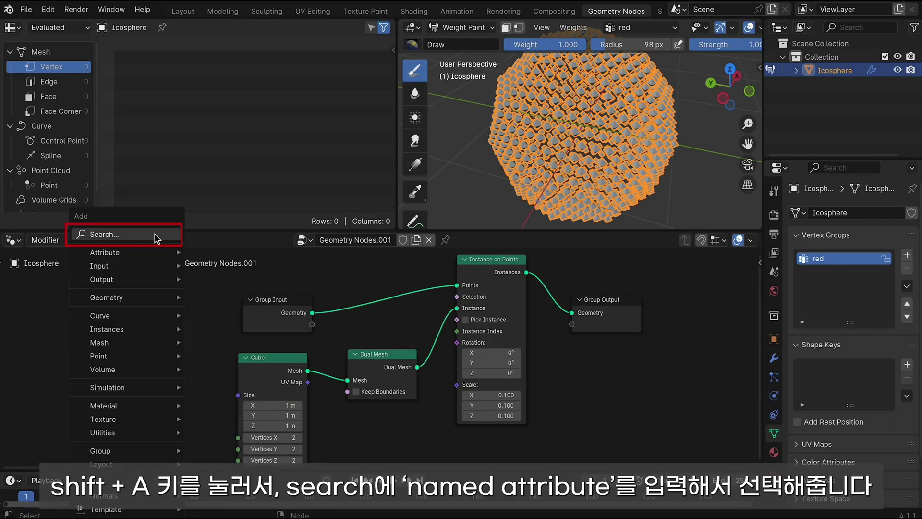
{"action": "type", "text": "named"}
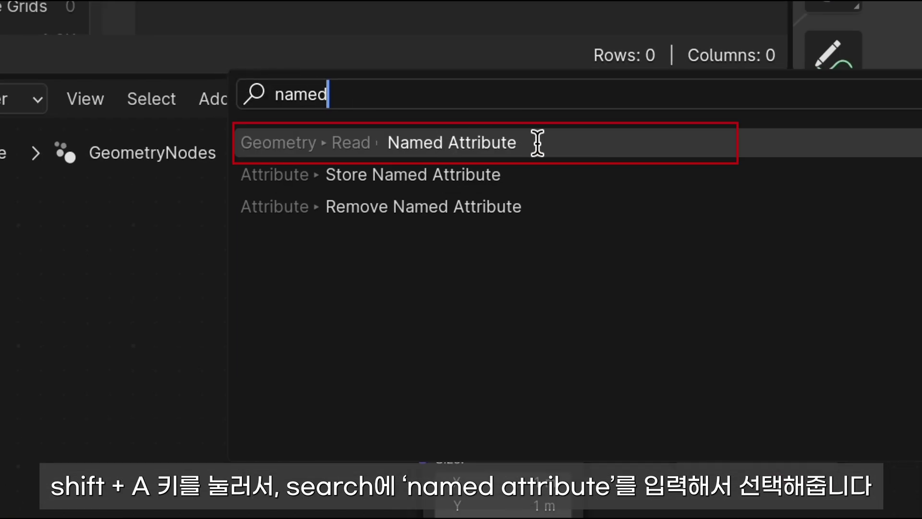
{"action": "left_click", "coordinate": [534, 143]}
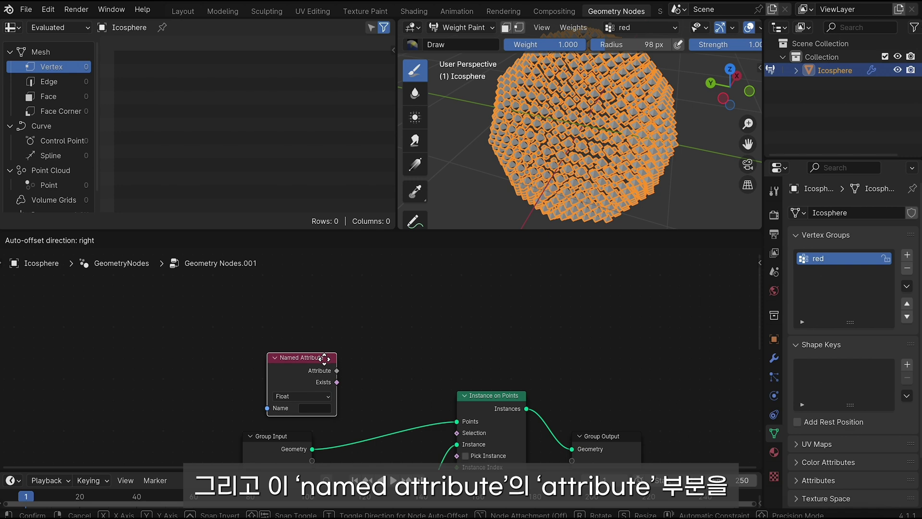
{"action": "left_click", "coordinate": [324, 358]}
{"action": "middle_click_drag", "start_coordinate": [324, 358], "coordinate": [314, 300]}
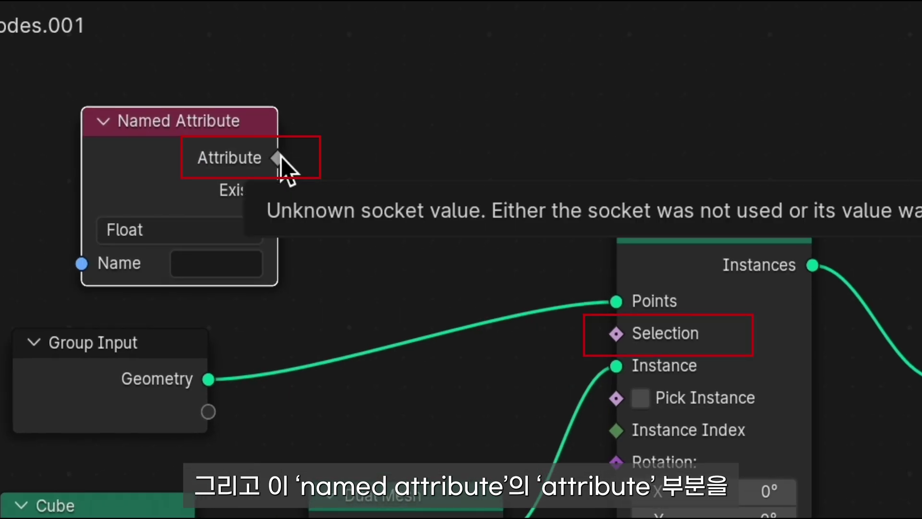
{"action": "left_click_drag", "start_coordinate": [279, 158], "coordinate": [609, 347]}
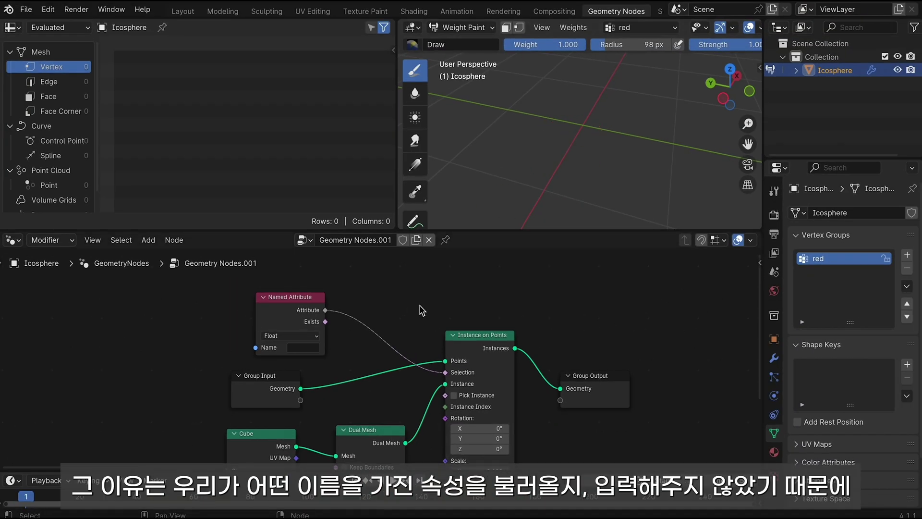
- Set the Named Attribute node's name to the 'red' attribute
{"action": "key", "text": "Home"}
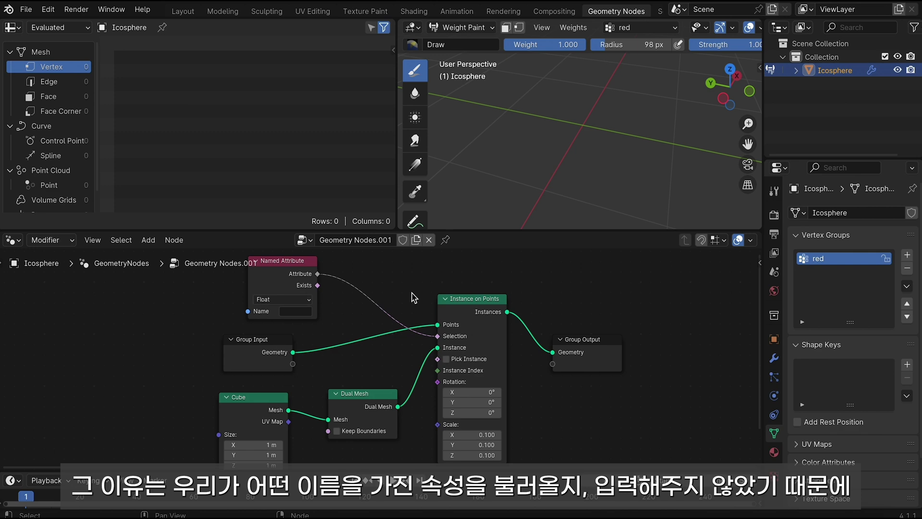
{"action": "scroll", "coordinate": [407, 361], "scroll_direction": "right", "scroll_amount": 2, "text": "ctrl"}
{"action": "scroll", "coordinate": [406, 361], "scroll_direction": "down", "scroll_amount": 2}
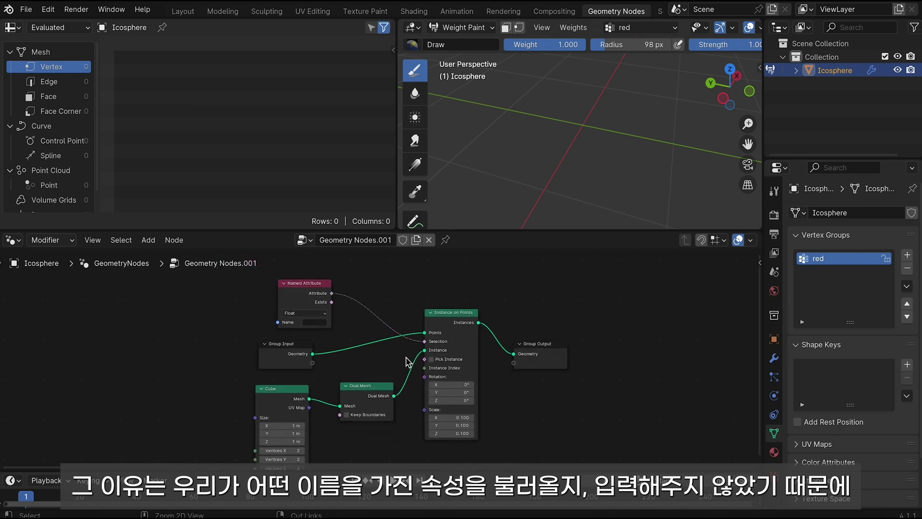
{"action": "scroll", "coordinate": [406, 361], "scroll_direction": "up", "scroll_amount": 2}
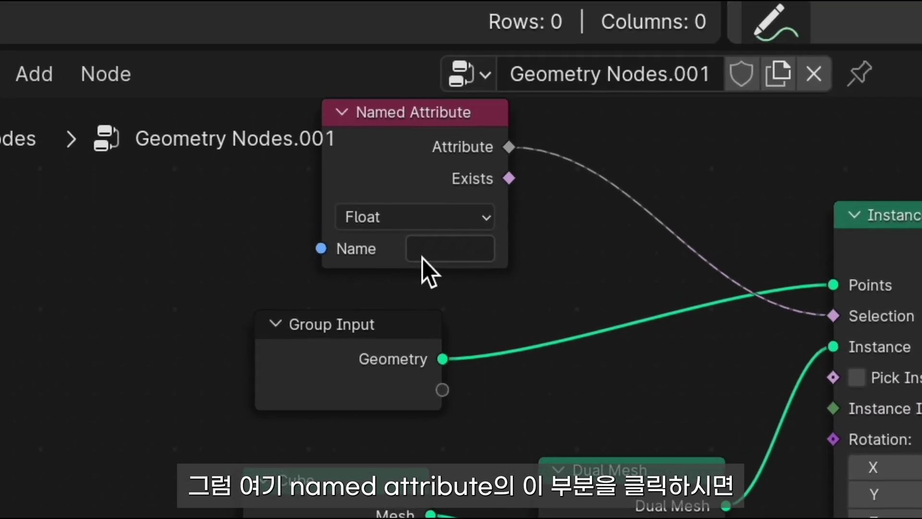
{"action": "left_click", "coordinate": [447, 252]}
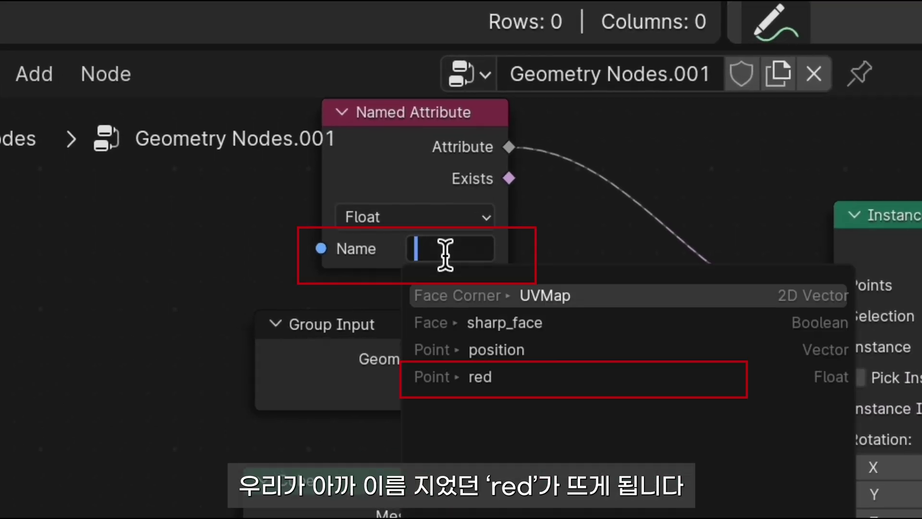
{"action": "left_click", "coordinate": [497, 372]}
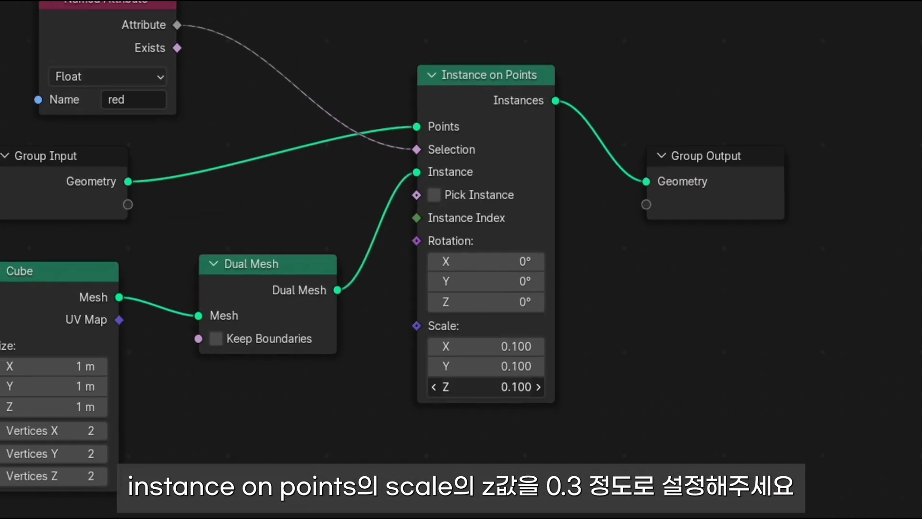
- Set the Instance on Points Scale Z to 0.3 and view the resulting spiked sphere
{"action": "double_click", "coordinate": [472, 406]}
{"action": "type", "text": "0.3"}
{"action": "key", "text": "Return"}
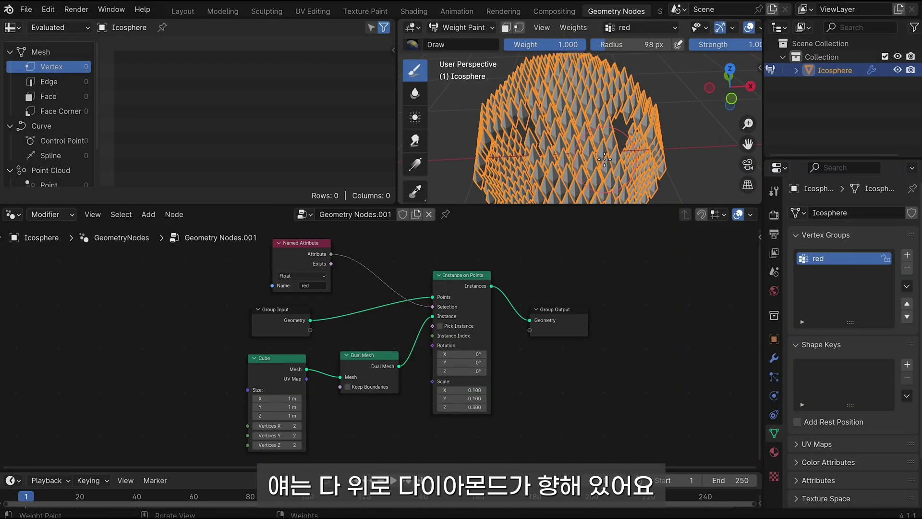
{"action": "middle_click_drag", "start_coordinate": [604, 159], "coordinate": [604, 159]}
{"action": "left_click_drag", "start_coordinate": [607, 206], "coordinate": [607, 222]}
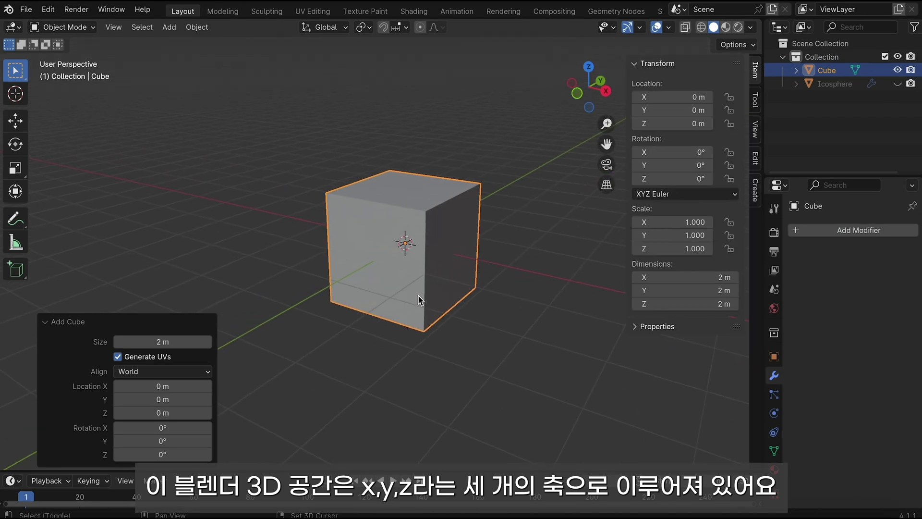
- Move the demo cube to Location X 3 m and Y 1 m
{"action": "middle_click_drag", "start_coordinate": [418, 298], "coordinate": [620, 340], "text": "ctrl"}
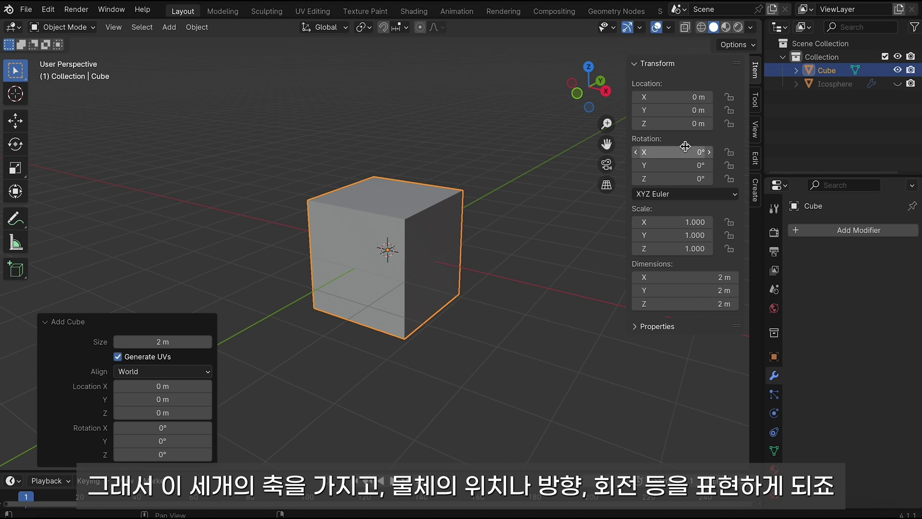
{"action": "double_click", "coordinate": [681, 96]}
{"action": "type", "text": "3"}
{"action": "key", "text": "Return"}
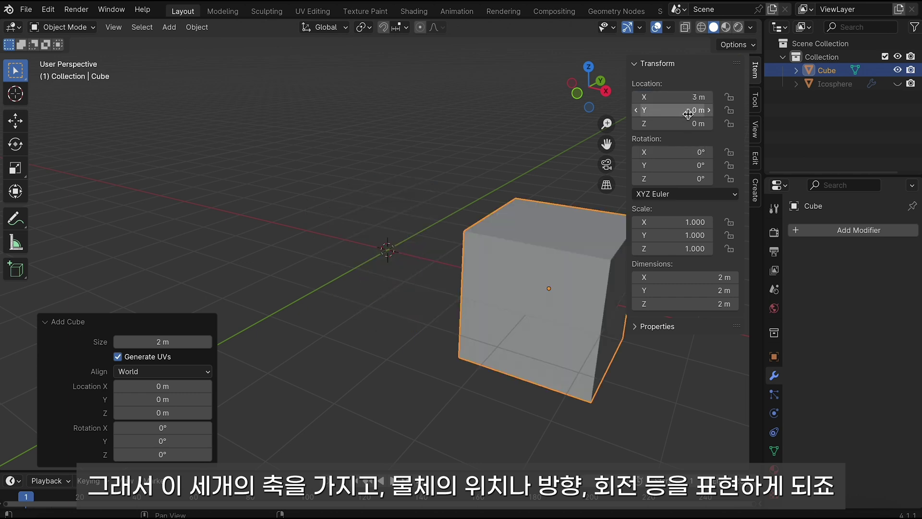
{"action": "key", "text": "KP_Decimal"}
{"action": "scroll", "coordinate": [456, 190], "scroll_direction": "down", "scroll_amount": 2}
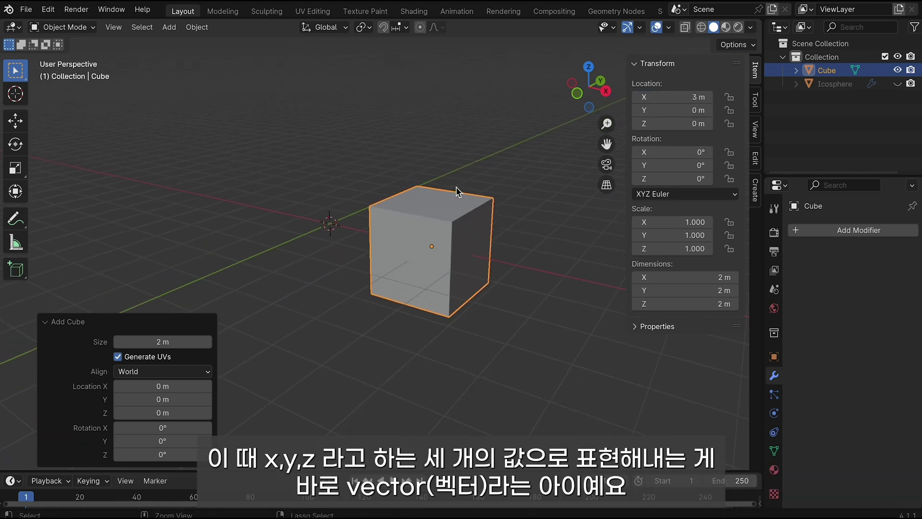
{"action": "double_click", "coordinate": [675, 110]}
{"action": "type", "text": "1"}
{"action": "key", "text": "Return"}
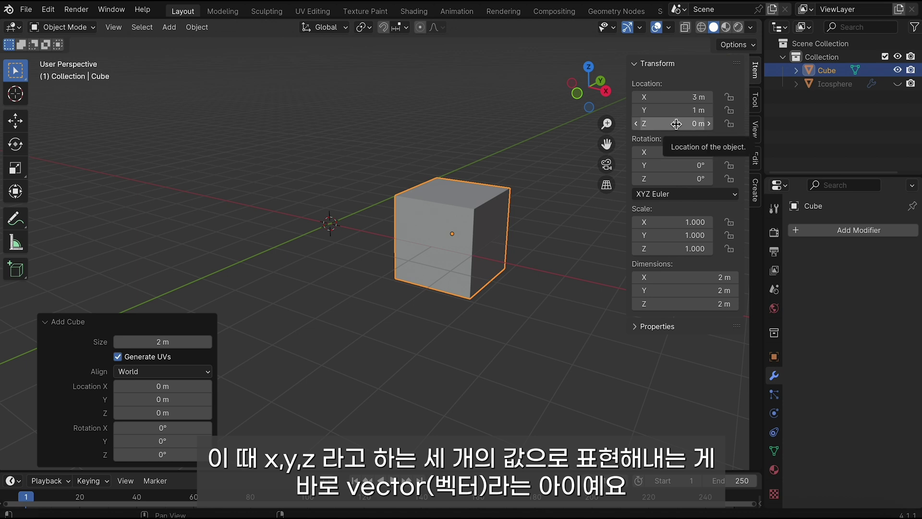
{"action": "middle_click_drag", "start_coordinate": [576, 242], "coordinate": [532, 230], "text": "shift"}
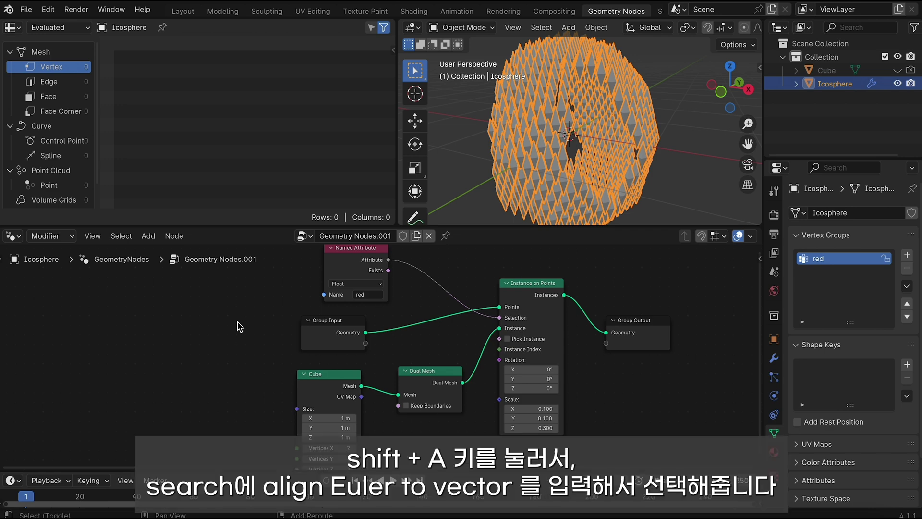
- Add an Align Euler to Vector node and link its Rotation into Instance on Points Rotation
{"action": "key", "text": "shift+a"}
{"action": "left_click", "coordinate": [205, 212]}
{"action": "type", "text": "alig"}
{"action": "left_click", "coordinate": [494, 182]}
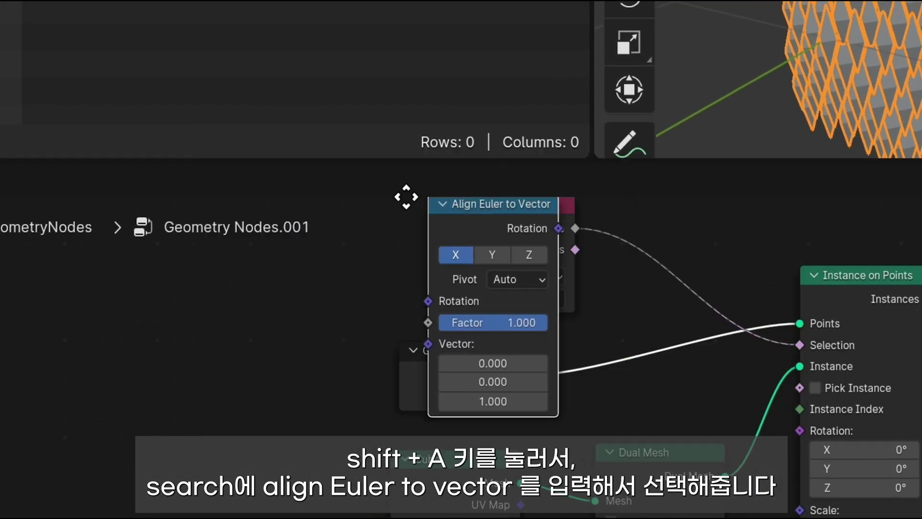
{"action": "left_click", "coordinate": [183, 276]}
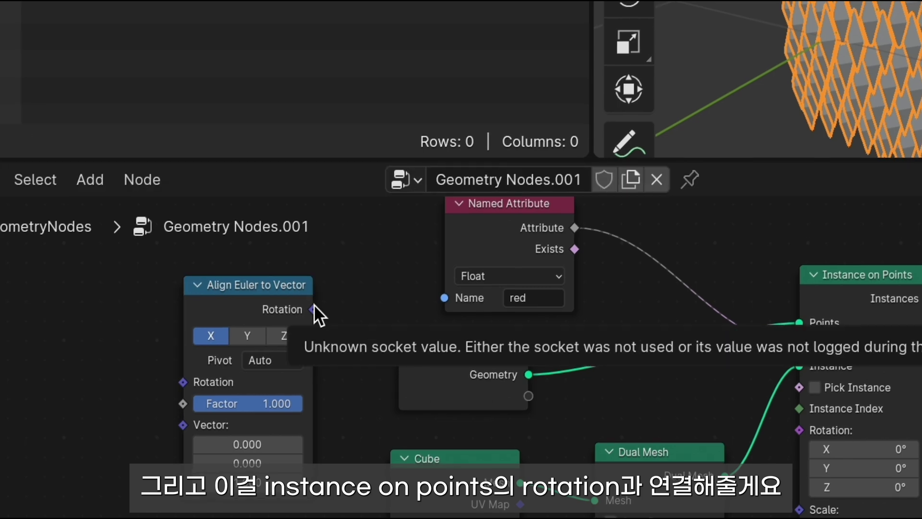
{"action": "left_click_drag", "start_coordinate": [312, 309], "coordinate": [798, 409]}
{"action": "left_click_drag", "start_coordinate": [688, 305], "coordinate": [696, 324]}
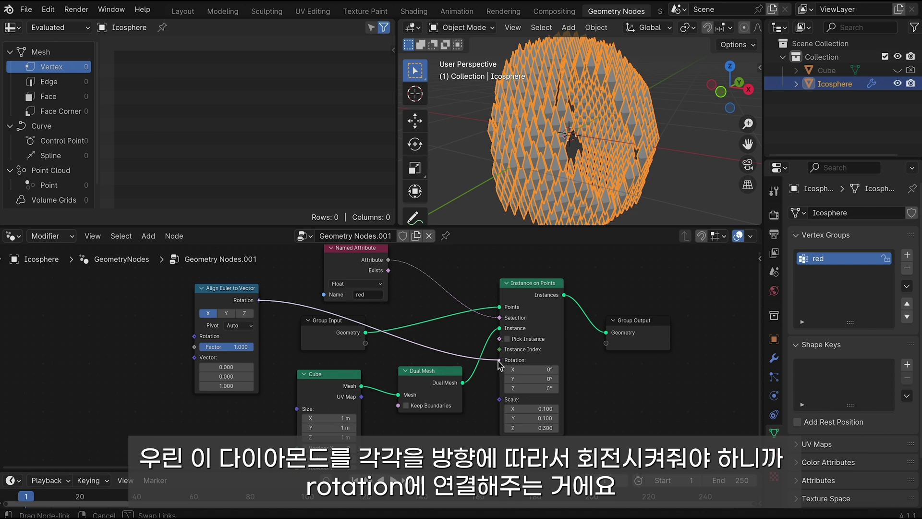
{"action": "left_click_drag", "start_coordinate": [499, 364], "coordinate": [499, 360]}
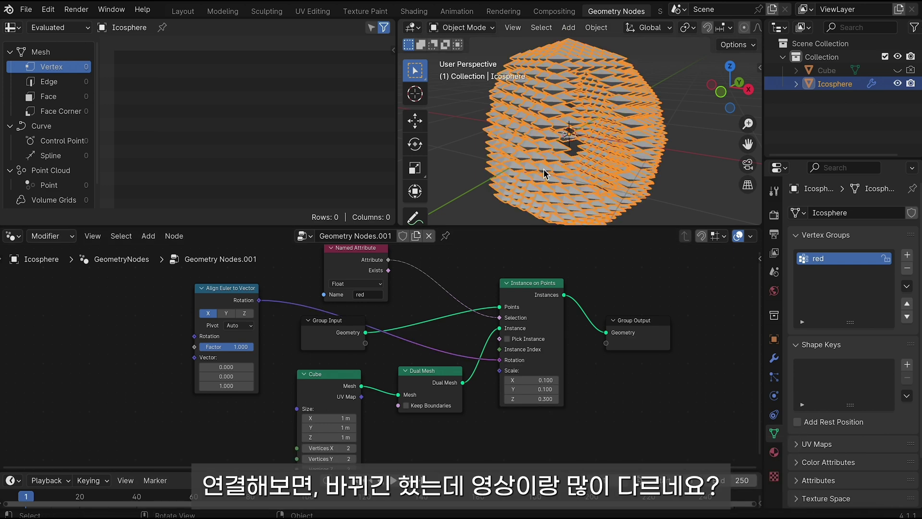
{"action": "middle_click_drag", "start_coordinate": [544, 173], "coordinate": [544, 173]}
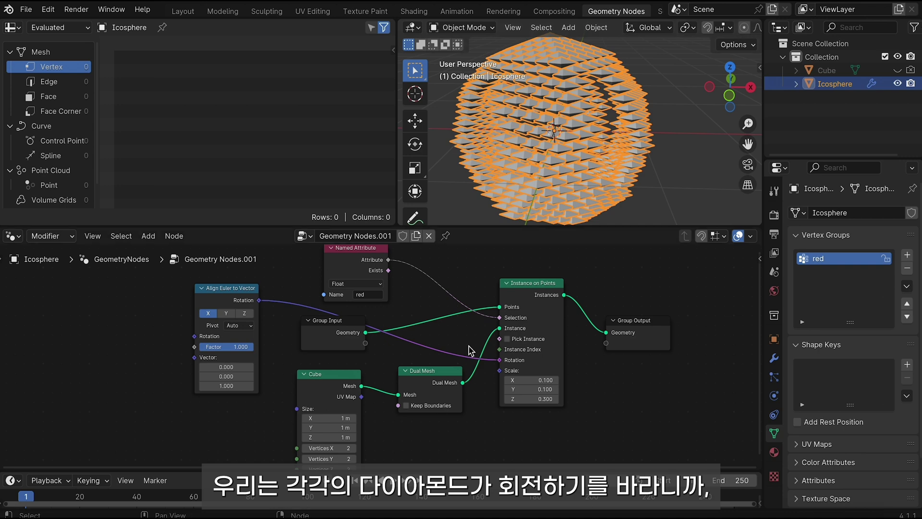
{"action": "middle_click_drag", "start_coordinate": [612, 168], "coordinate": [612, 168]}
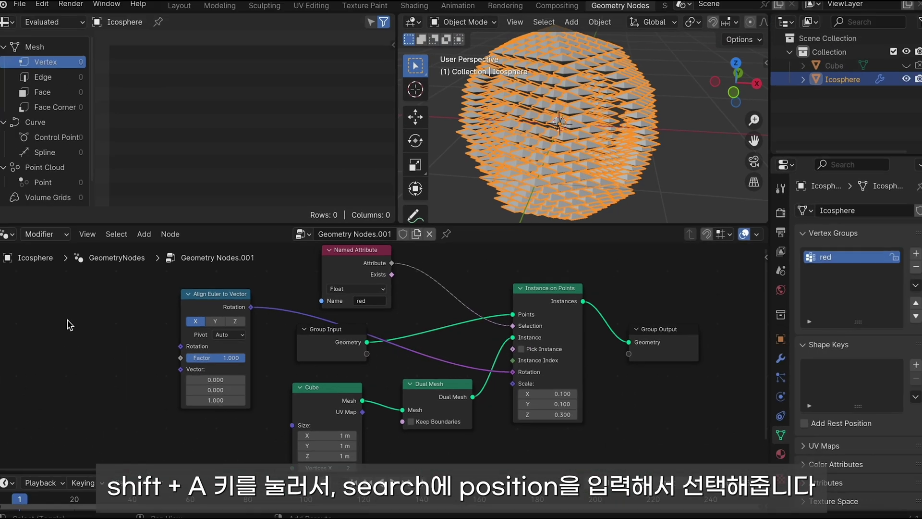
- Add a Position node and connect it into the Align Euler to Vector node
{"action": "key", "text": "shift+a"}
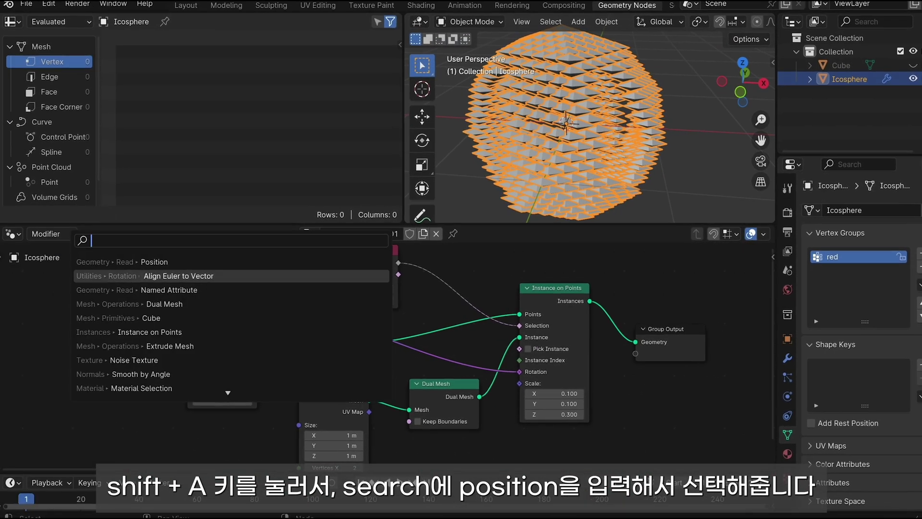
{"action": "type", "text": "posi"}
{"action": "left_click", "coordinate": [194, 250]}
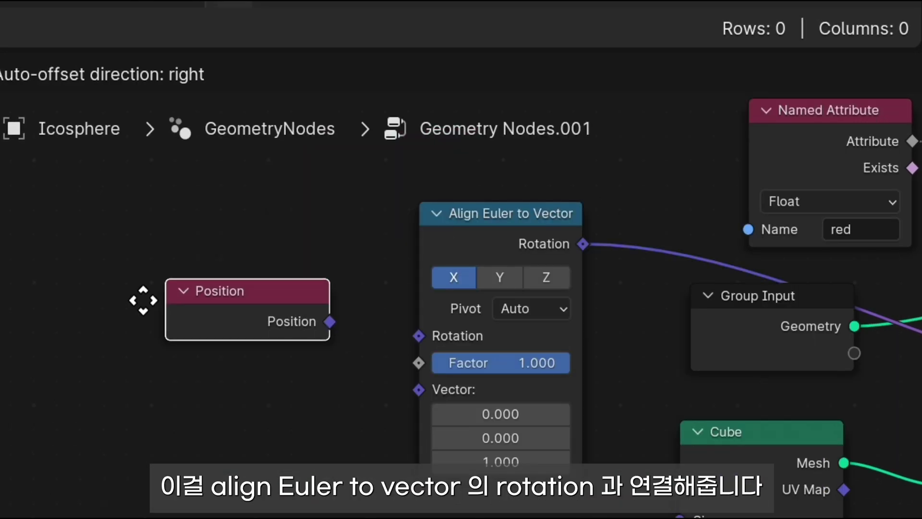
{"action": "left_click", "coordinate": [91, 301]}
{"action": "left_click_drag", "start_coordinate": [251, 333], "coordinate": [413, 323]}
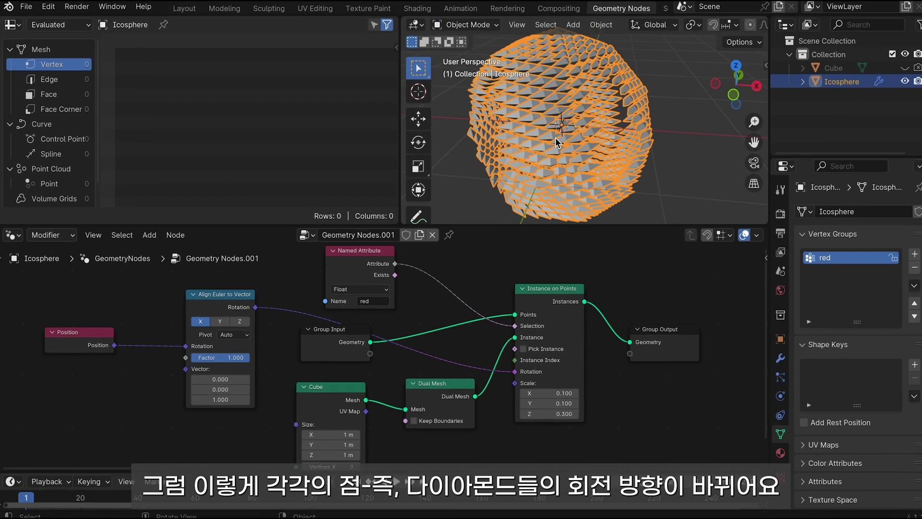
{"action": "middle_click_drag", "start_coordinate": [551, 143], "coordinate": [551, 143]}
- Toggle the Position node's mute to compare instance orientations, then enable annotation
{"action": "left_click", "coordinate": [102, 336]}
{"action": "key", "text": "m"}
{"action": "key", "text": "m"}
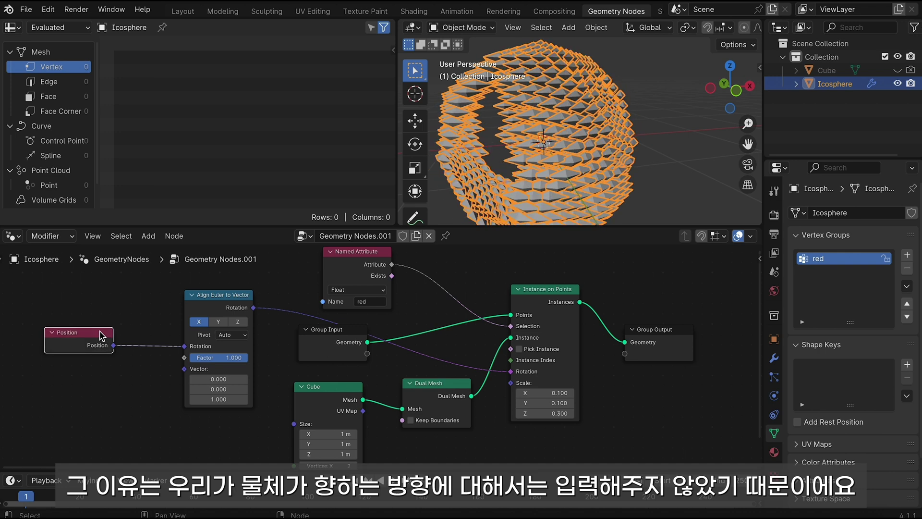
{"action": "key", "text": "m"}
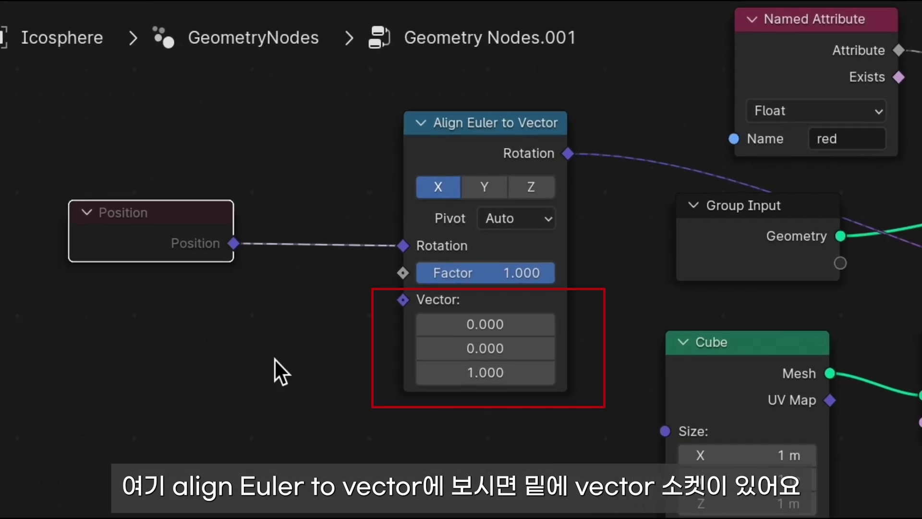
{"action": "key", "text": "m"}
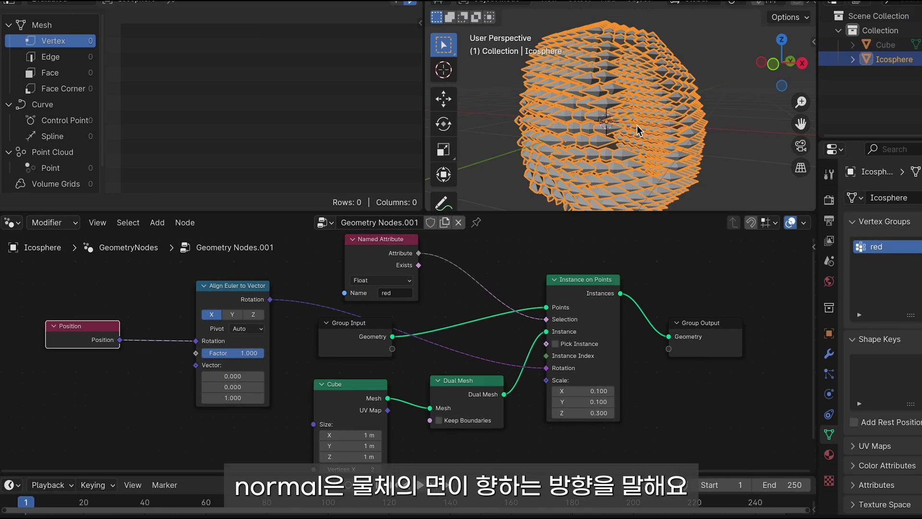
{"action": "middle_click_drag", "start_coordinate": [566, 144], "coordinate": [595, 149]}
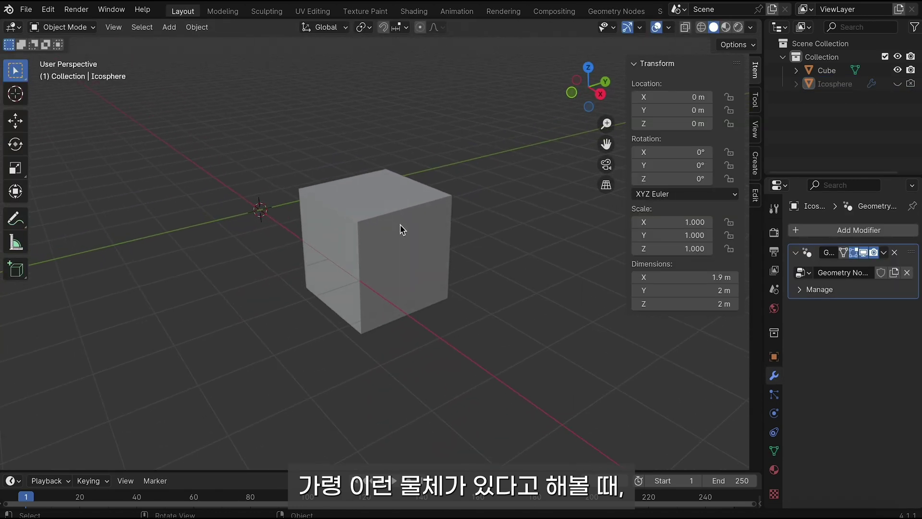
{"action": "left_click", "coordinate": [16, 219]}
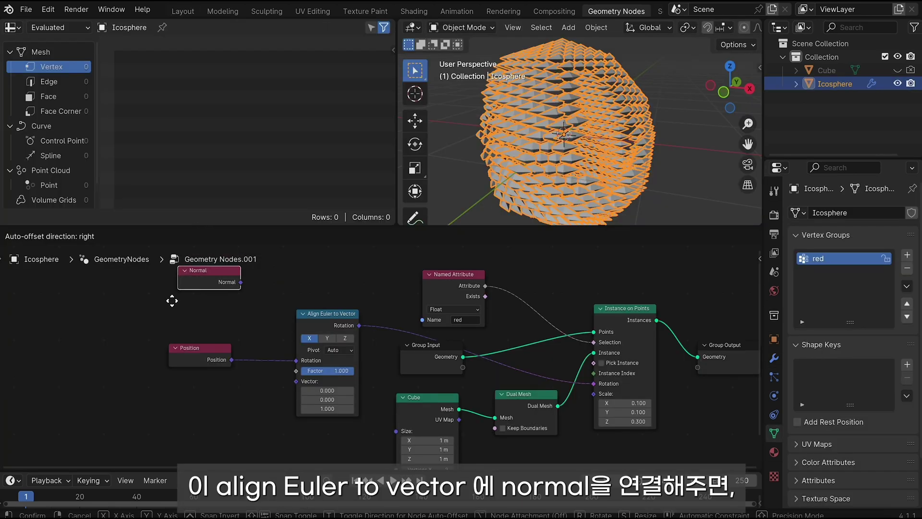
- Replace the Normal node, linking it to Align Euler to Vector's Vector input with axis Z
{"action": "left_click_drag", "start_coordinate": [230, 396], "coordinate": [295, 382]}
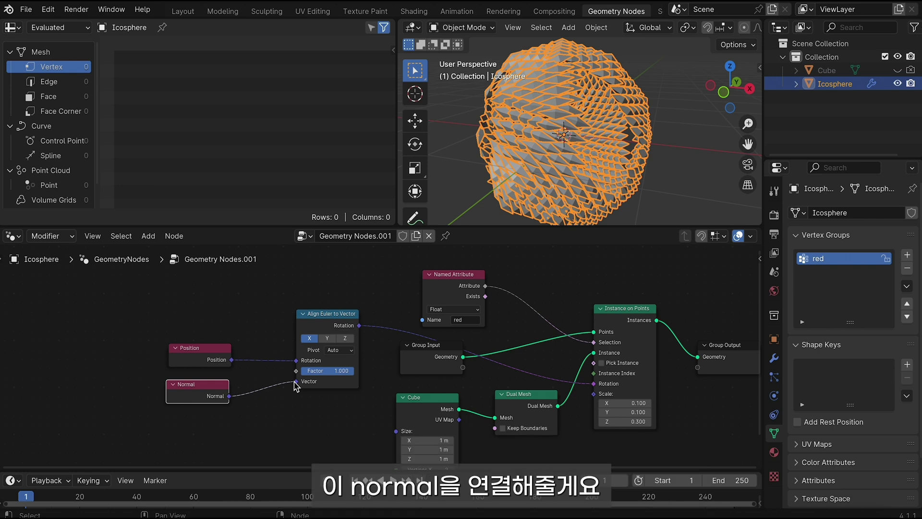
{"action": "left_click_drag", "start_coordinate": [296, 381], "coordinate": [245, 395]}
{"action": "key", "text": "x"}
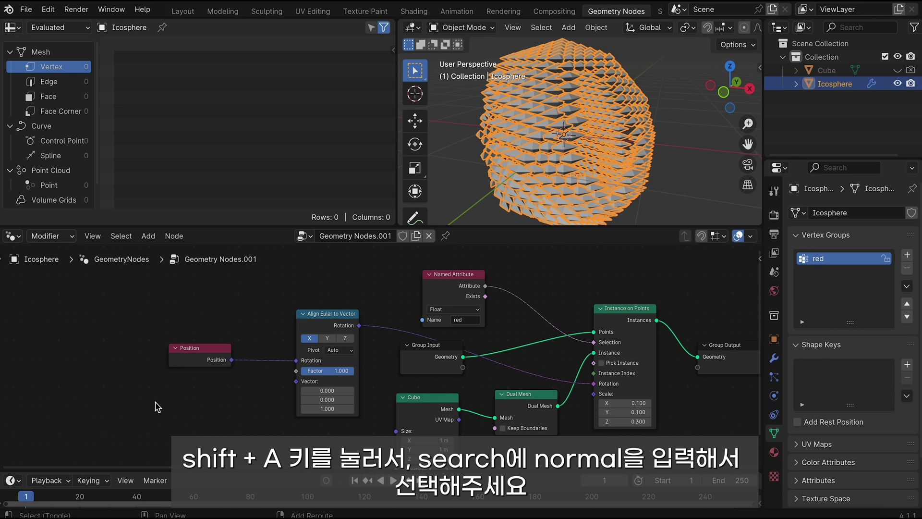
{"action": "key", "text": "shift+a"}
{"action": "left_click", "coordinate": [129, 234]}
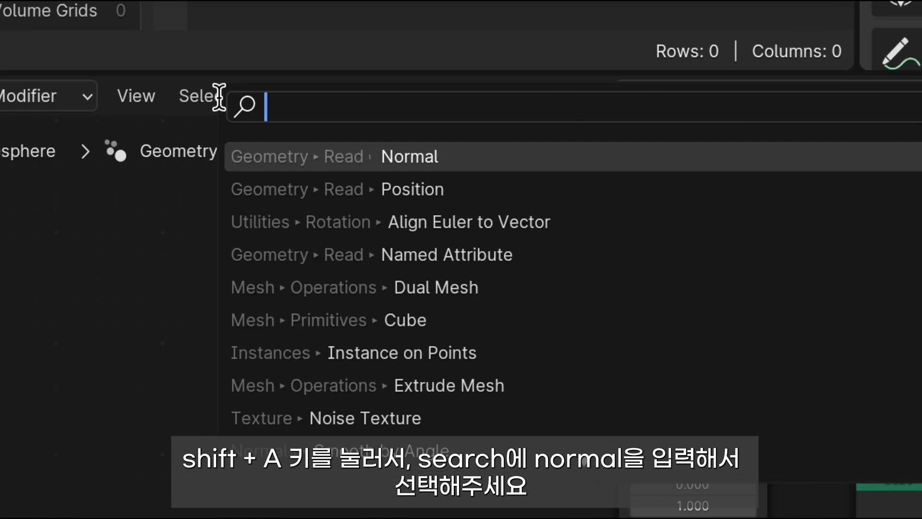
{"action": "type", "text": "no"}
{"action": "key", "text": "Return"}
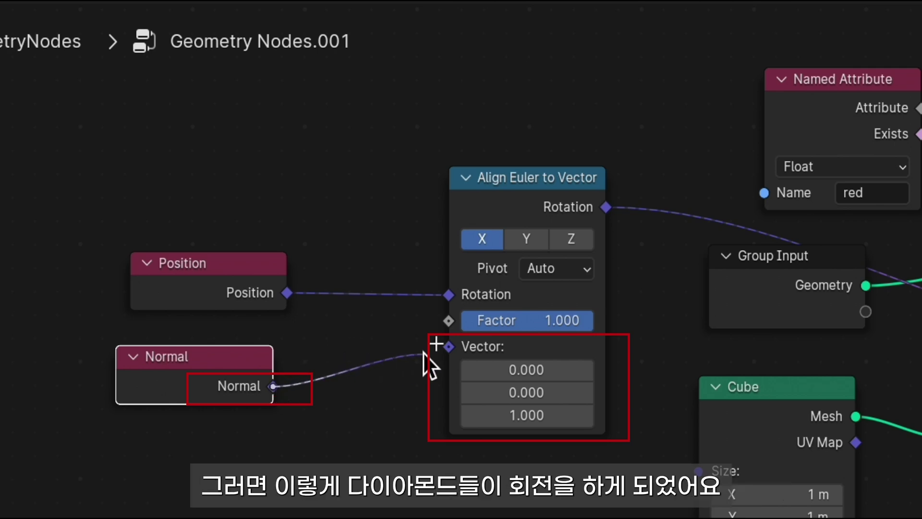
{"action": "left_click_drag", "start_coordinate": [312, 363], "coordinate": [447, 346]}
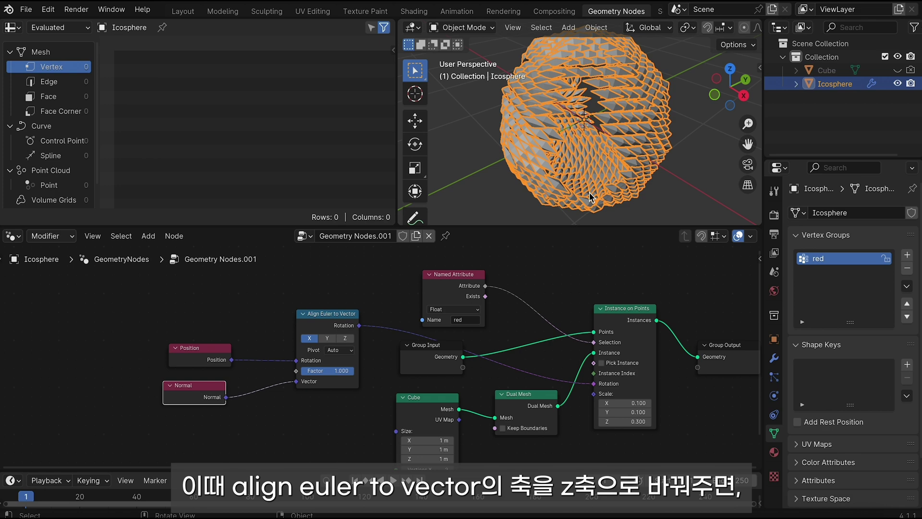
{"action": "left_click", "coordinate": [345, 337]}
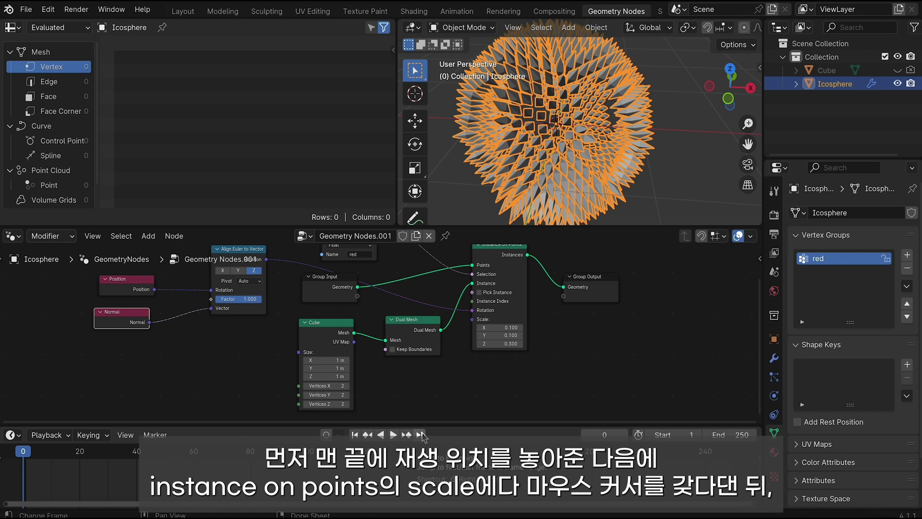
- Keyframe instance scale 0.1, 0.1, 0.3 at frame 250 and 0 at frame 1, then play
{"action": "left_click", "coordinate": [421, 435]}
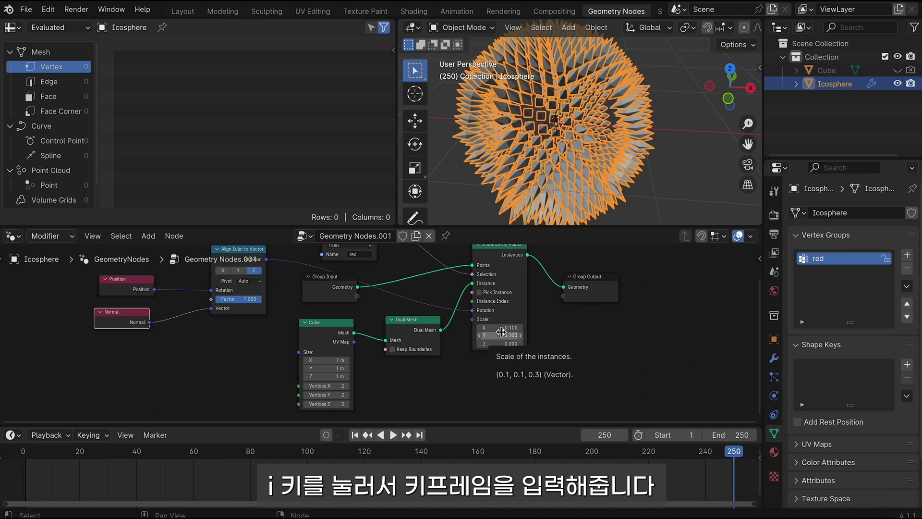
{"action": "key", "text": "i"}
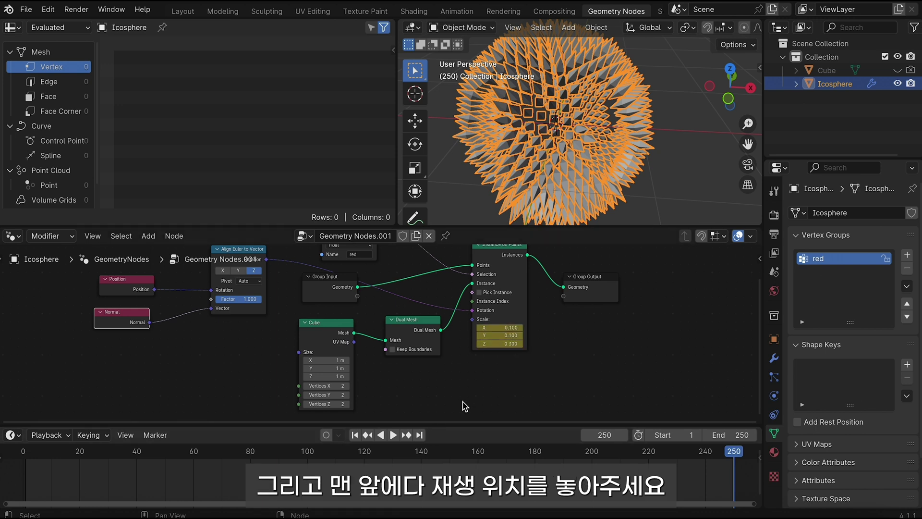
{"action": "left_click", "coordinate": [353, 436]}
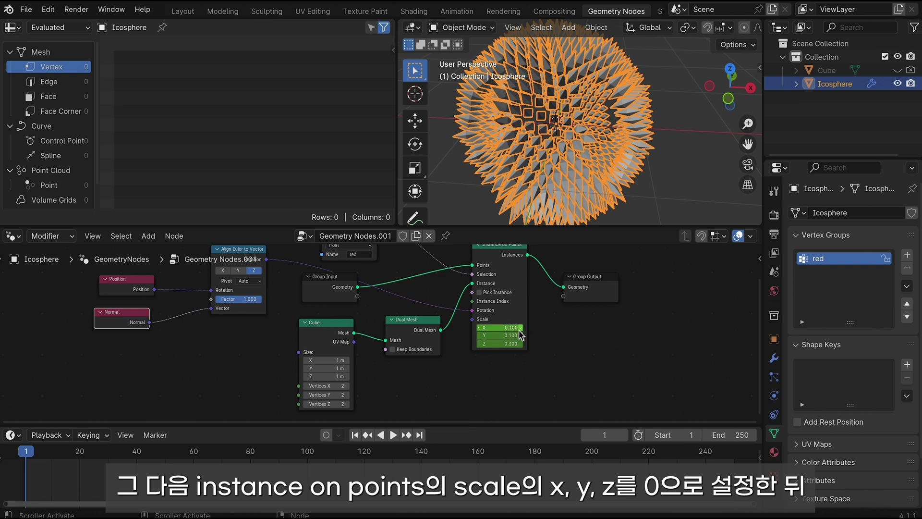
{"action": "left_click_drag", "start_coordinate": [519, 331], "coordinate": [518, 343]}
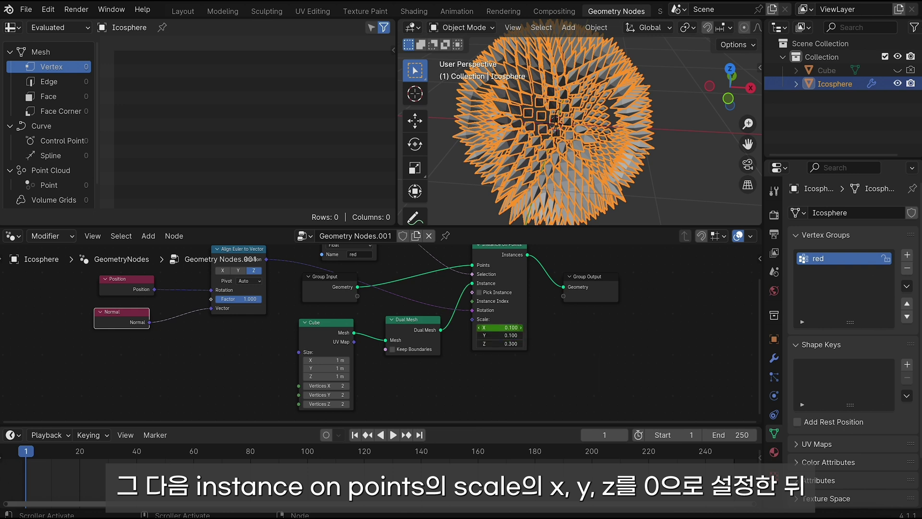
{"action": "type", "text": "0"}
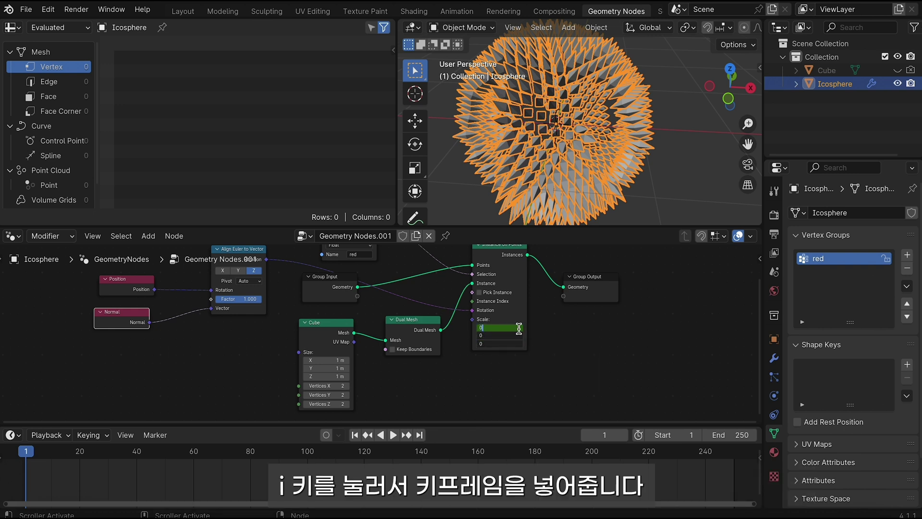
{"action": "key", "text": "Return"}
{"action": "key", "text": "i"}
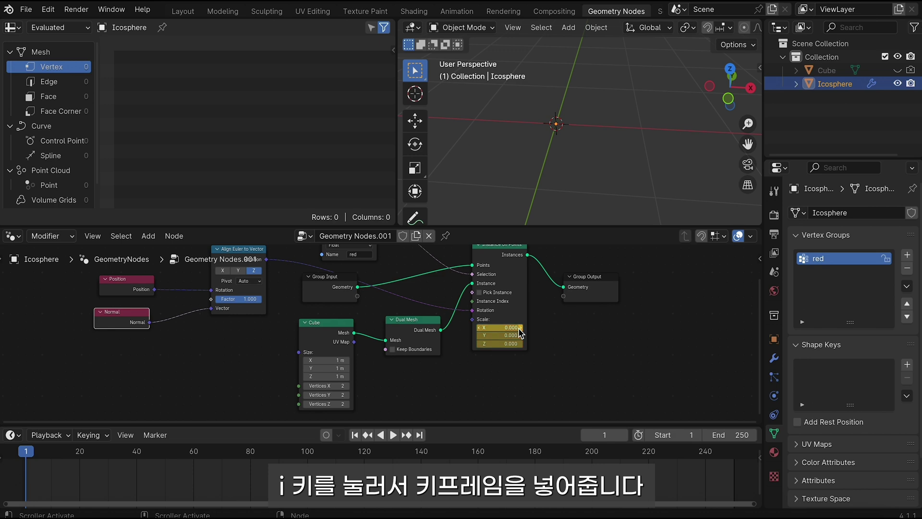
{"action": "key", "text": "space"}
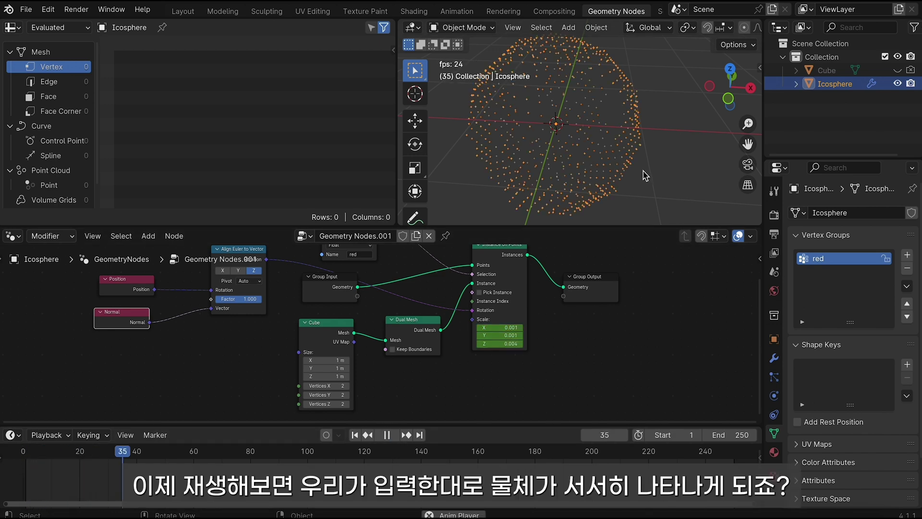
- Orbit the view during playback, then bring up the node Add menu
{"action": "mouse_move", "coordinate": [679, 171]}
{"action": "middle_mouse_down"}
{"action": "mouse_move", "coordinate": [701, 166]}
{"action": "mouse_move", "coordinate": [687, 168]}
{"action": "middle_mouse_up"}
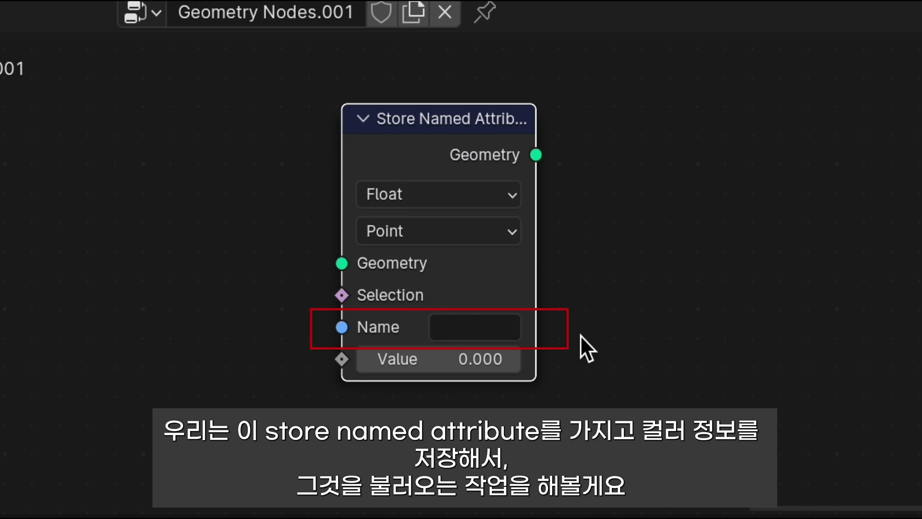
{"action": "key", "text": "shift+a"}
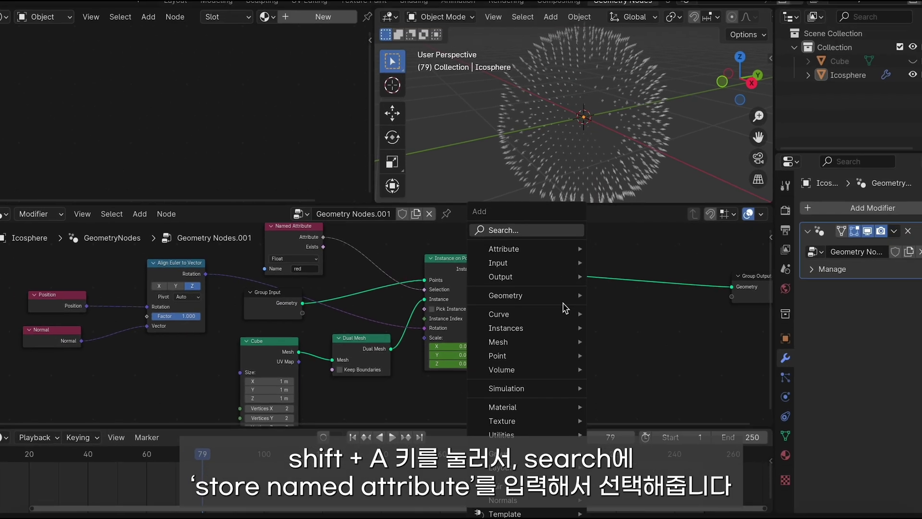
- Insert a Store Named Attribute node between Instance on Points and Group Output
{"action": "left_click", "coordinate": [533, 229]}
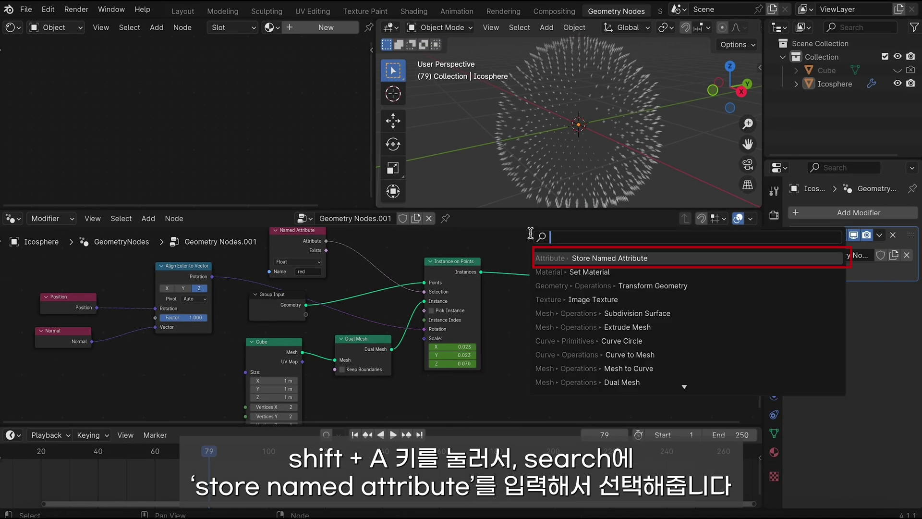
{"action": "type", "text": "stor"}
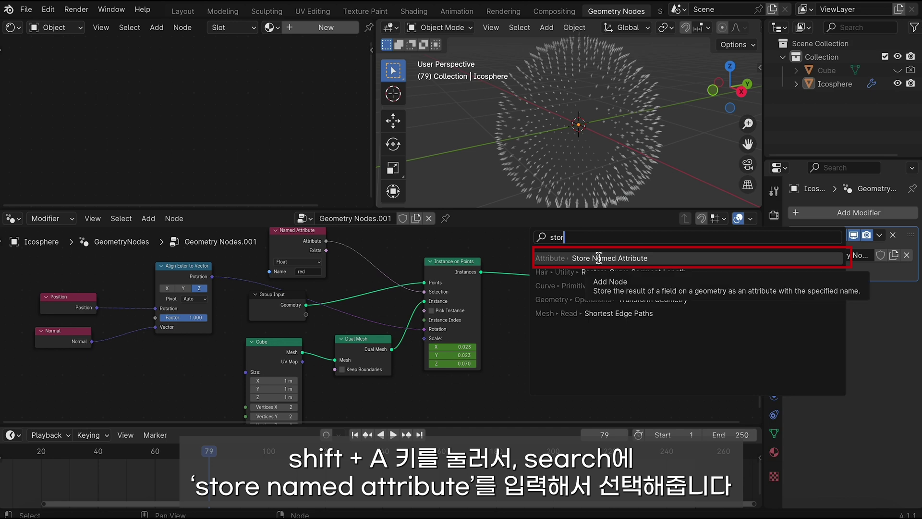
{"action": "left_click", "coordinate": [598, 258]}
{"action": "left_click", "coordinate": [554, 267]}
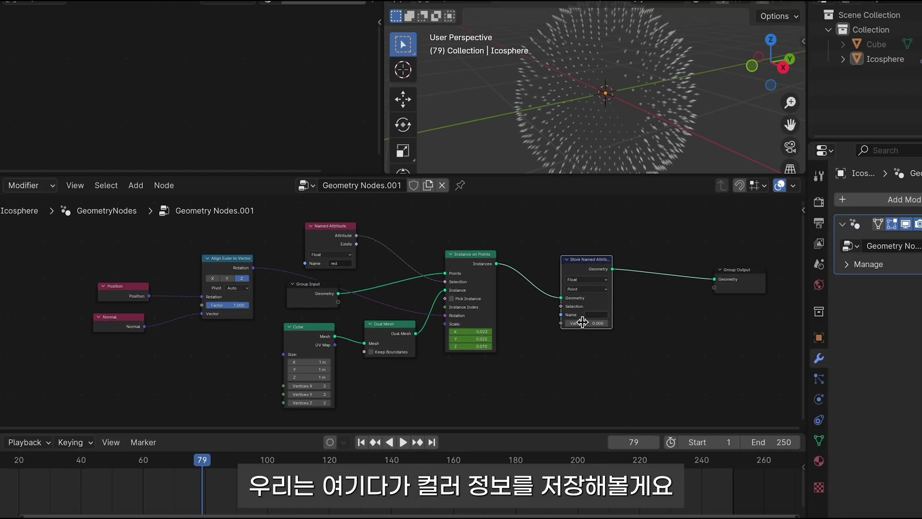
- Bring up the Store Named Attribute node's Data Type choices, still set to Float
{"action": "scroll", "coordinate": [589, 314], "scroll_direction": "up", "scroll_amount": 2}
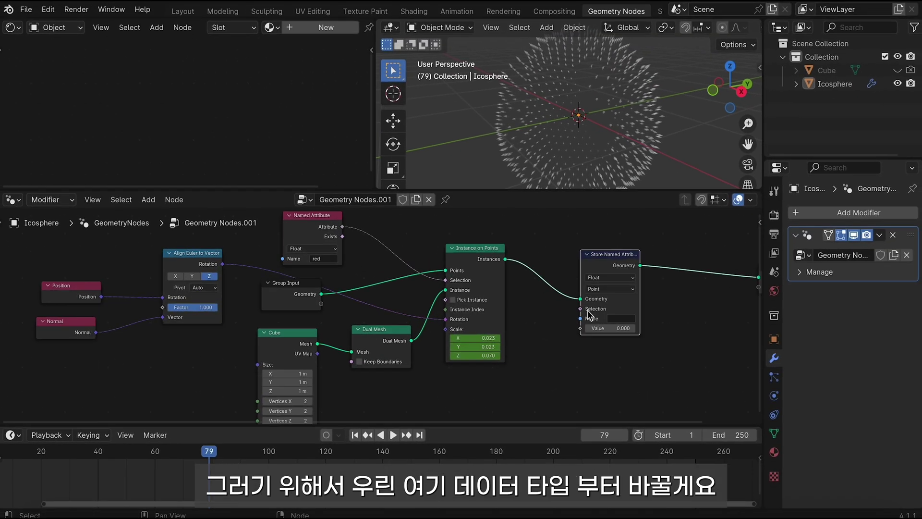
{"action": "scroll", "coordinate": [589, 314], "scroll_direction": "down", "scroll_amount": 3, "text": "ctrl"}
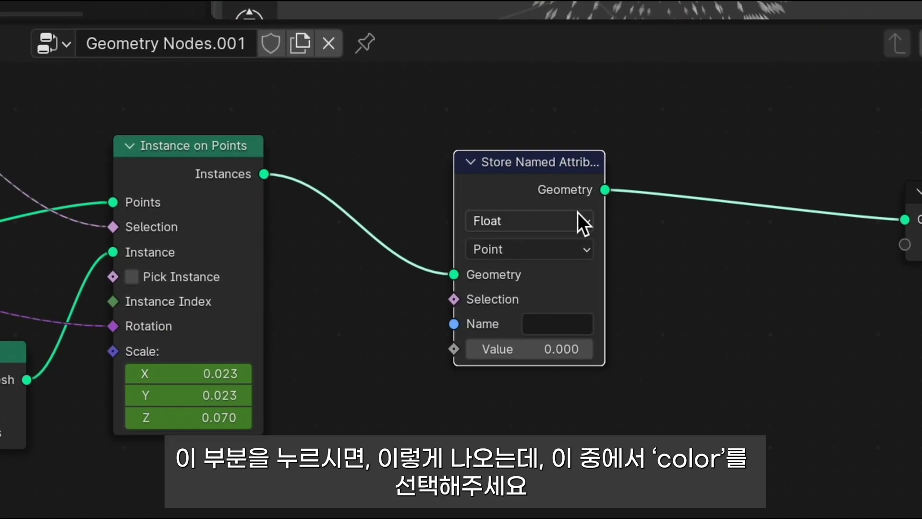
{"action": "left_click", "coordinate": [542, 270]}
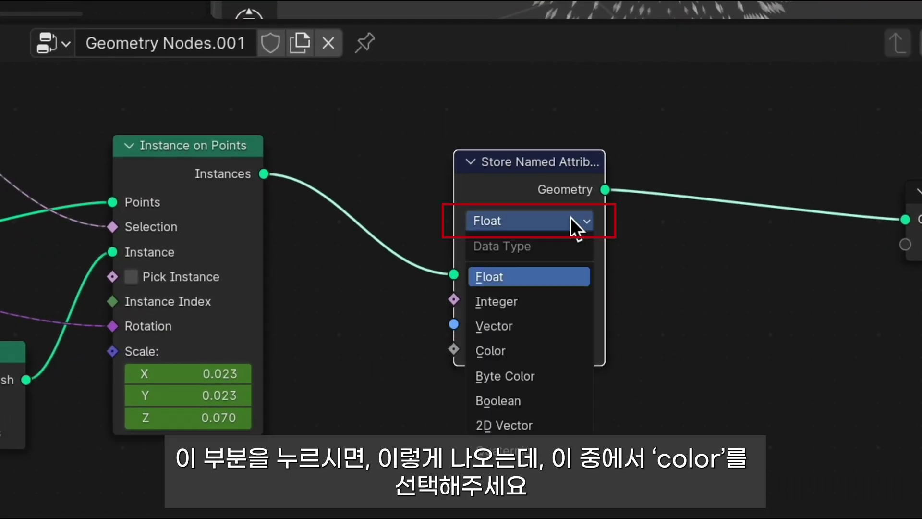
- Set Store Named Attribute to Color type, name 'change', with a red value
{"action": "left_click", "coordinate": [571, 351]}
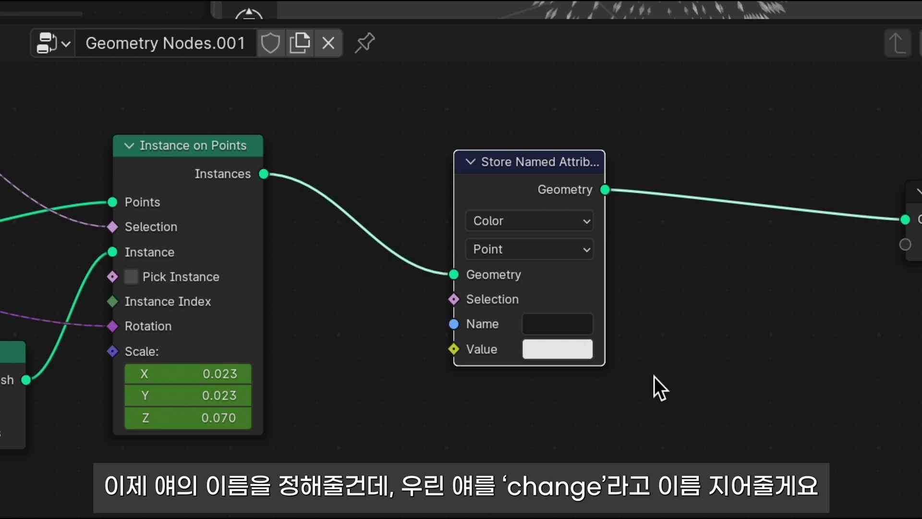
{"action": "left_click", "coordinate": [556, 323]}
{"action": "type", "text": "change"}
{"action": "key", "text": "Return"}
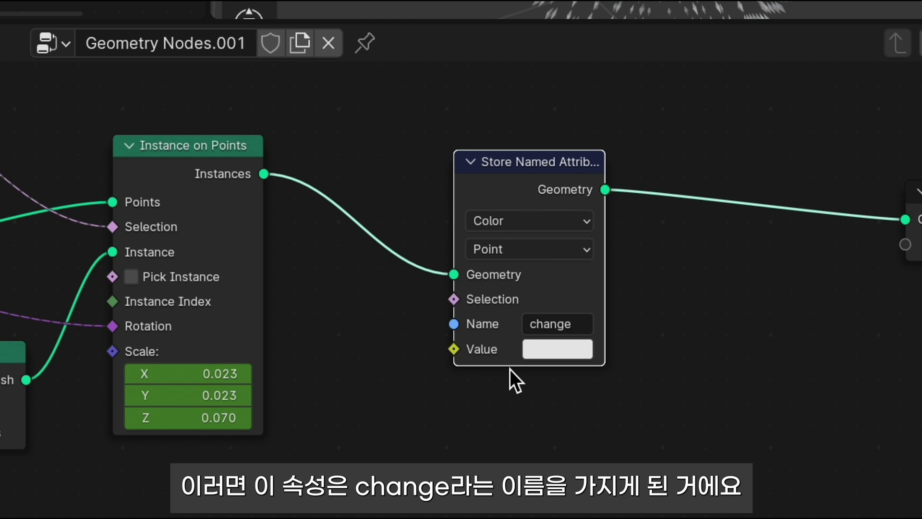
{"action": "left_click", "coordinate": [576, 354]}
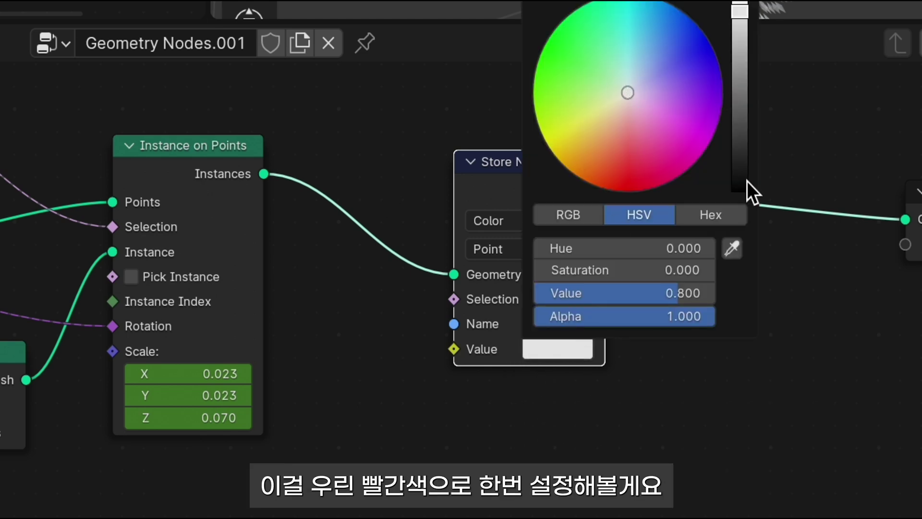
{"action": "left_click", "coordinate": [628, 190]}
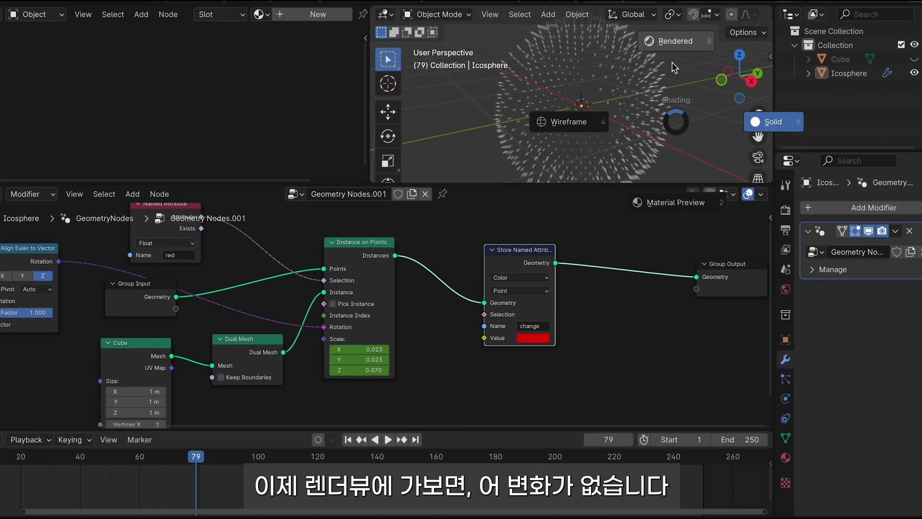
{"action": "key", "text": "z"}
{"action": "left_click", "coordinate": [650, 131]}
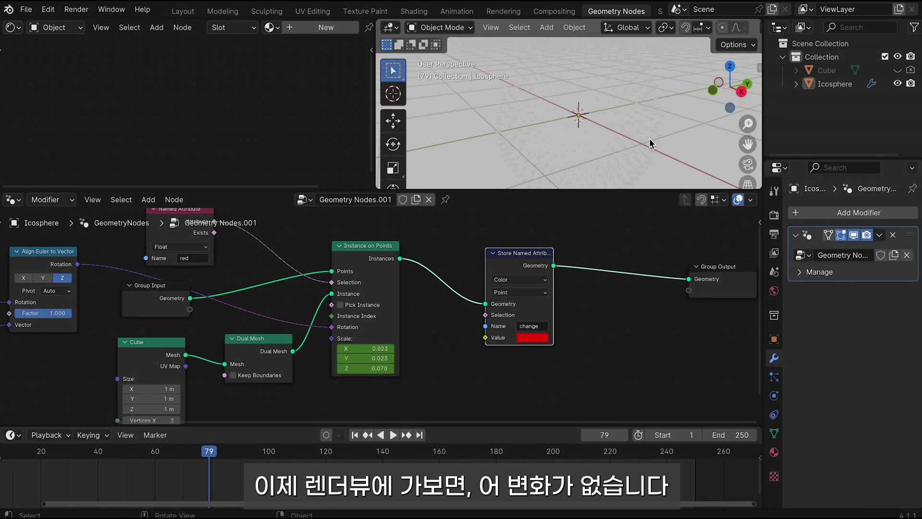
- Create a new material for the Icosphere in the Material properties
{"action": "middle_click_drag", "start_coordinate": [649, 140], "coordinate": [649, 138]}
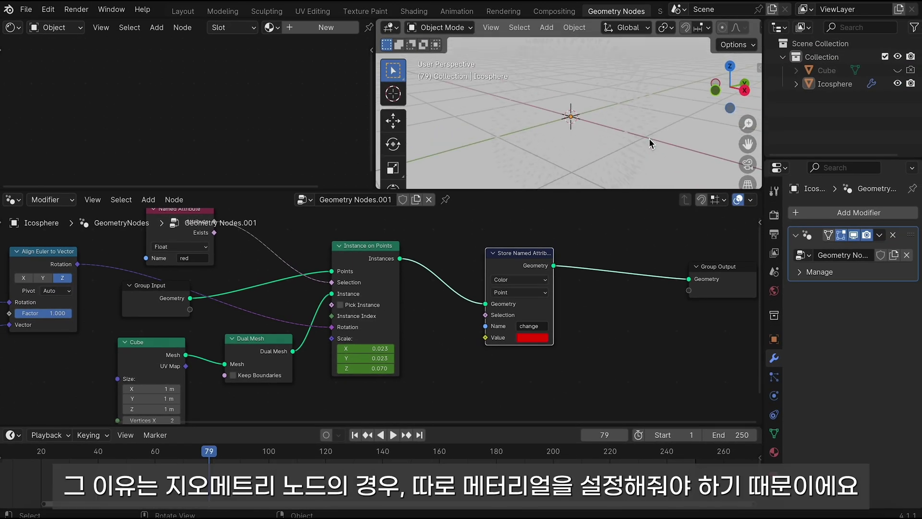
{"action": "middle_click_drag", "start_coordinate": [649, 138], "coordinate": [649, 139]}
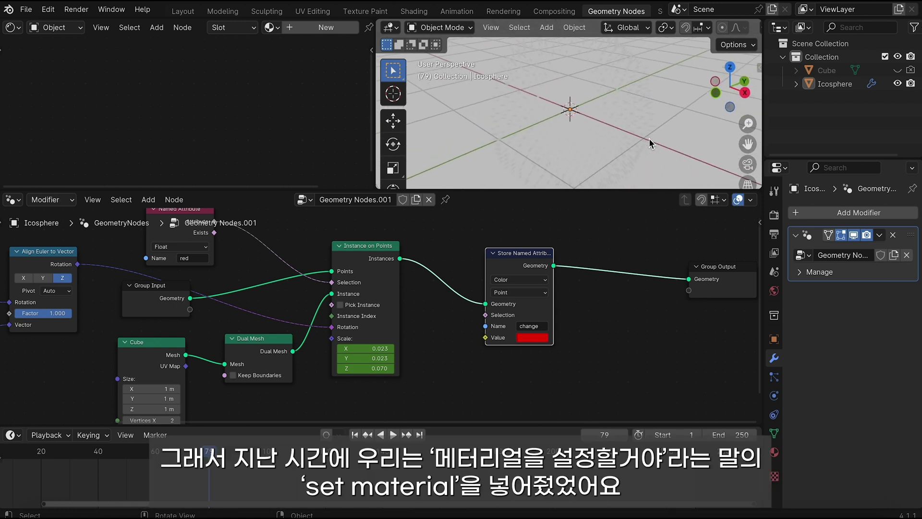
{"action": "middle_click_drag", "start_coordinate": [649, 138], "coordinate": [649, 138]}
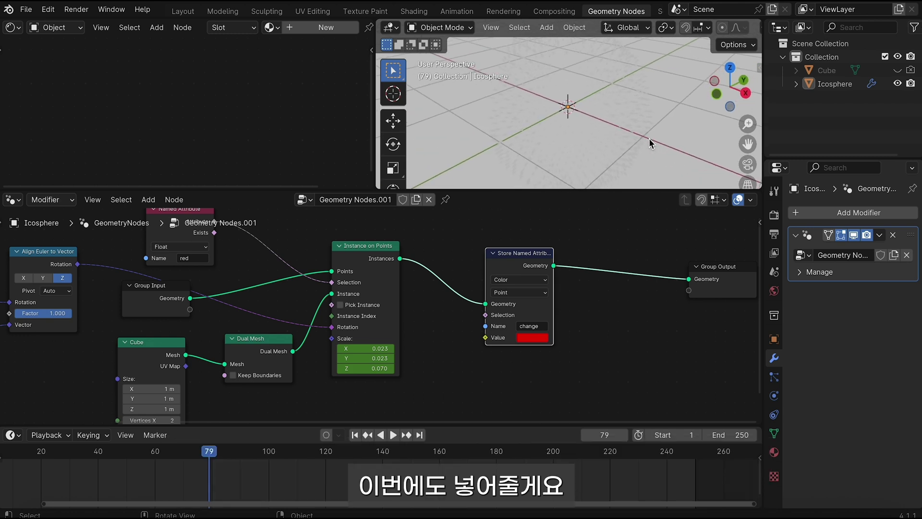
{"action": "left_click", "coordinate": [774, 453]}
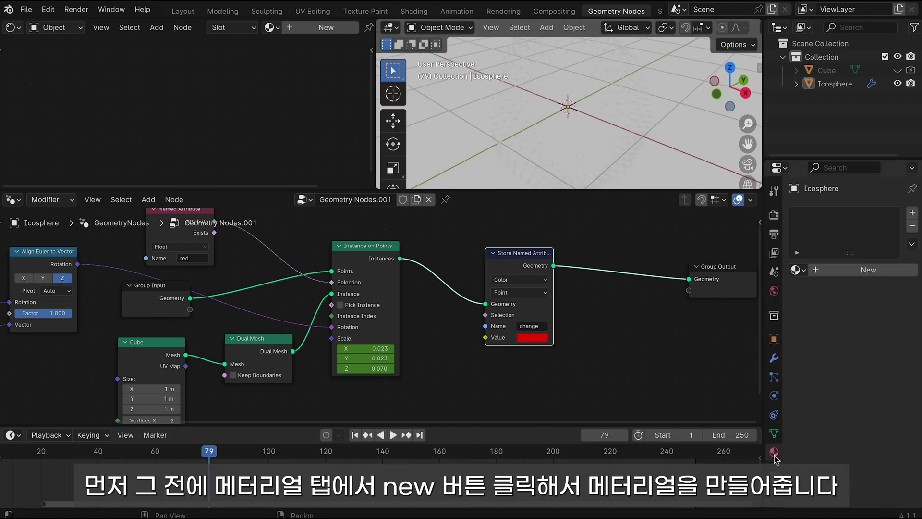
{"action": "left_click", "coordinate": [861, 270]}
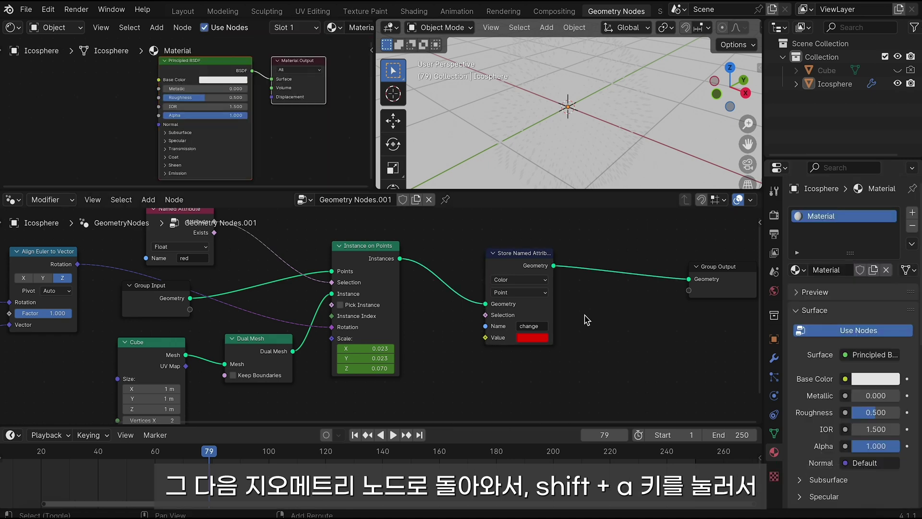
- Add a Set Material node to the geometry node tree
{"action": "key", "text": "shift+a"}
{"action": "type", "text": "set m"}
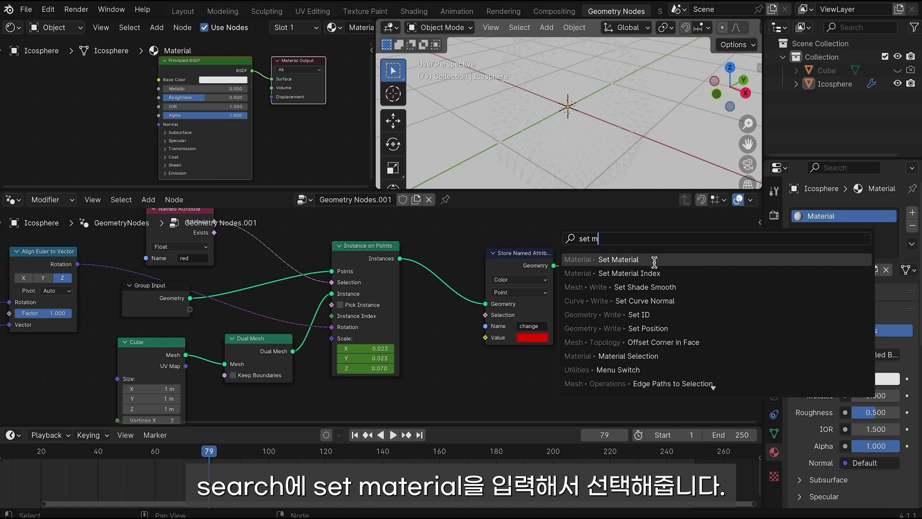
{"action": "left_click", "coordinate": [654, 260]}
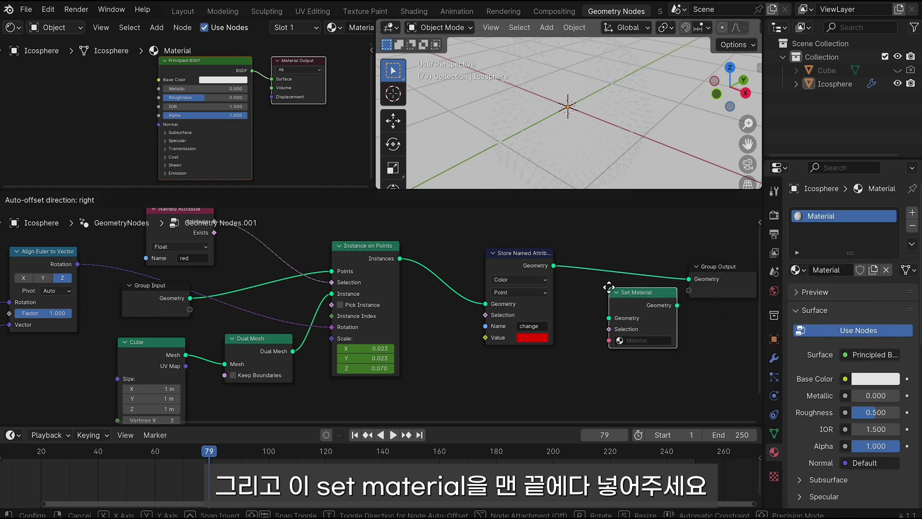
- Insert Set Material before Group Output and assign it the material 'Material'
{"action": "left_click", "coordinate": [603, 266]}
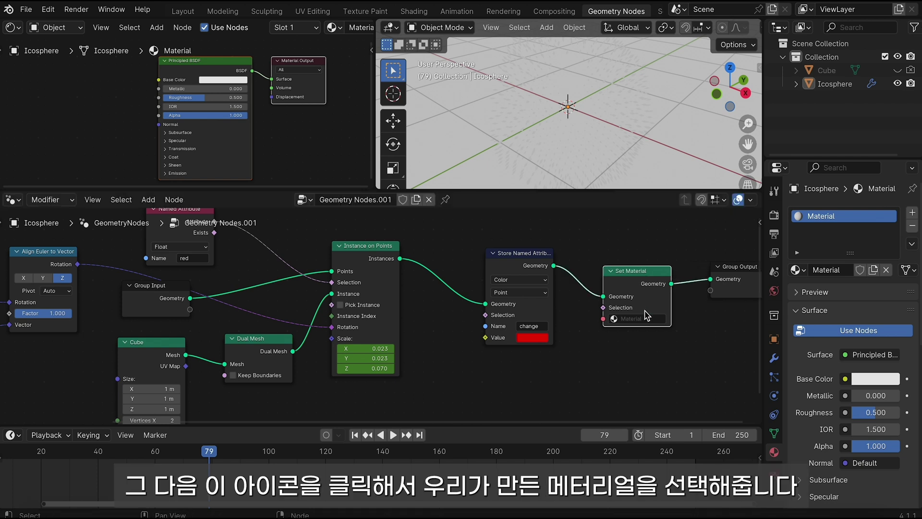
{"action": "left_click", "coordinate": [646, 318]}
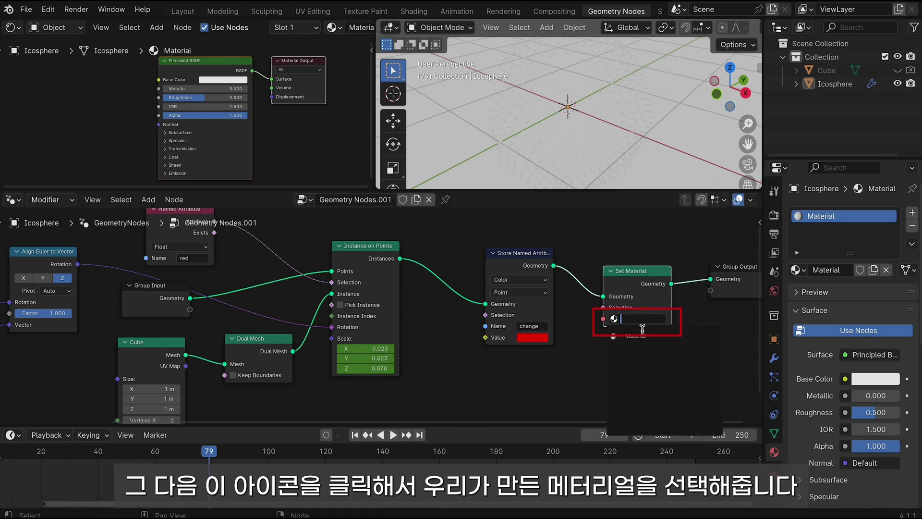
{"action": "left_click", "coordinate": [643, 337]}
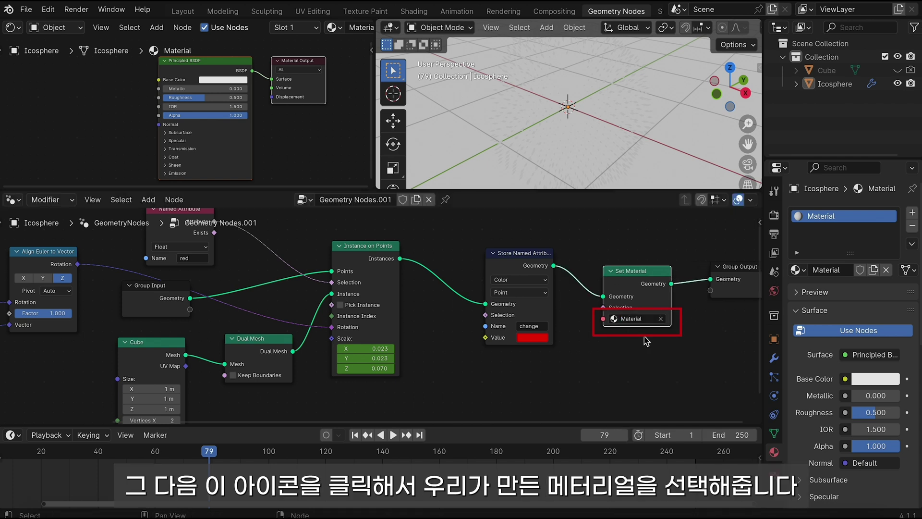
{"action": "middle_click_drag", "start_coordinate": [647, 164], "coordinate": [645, 161]}
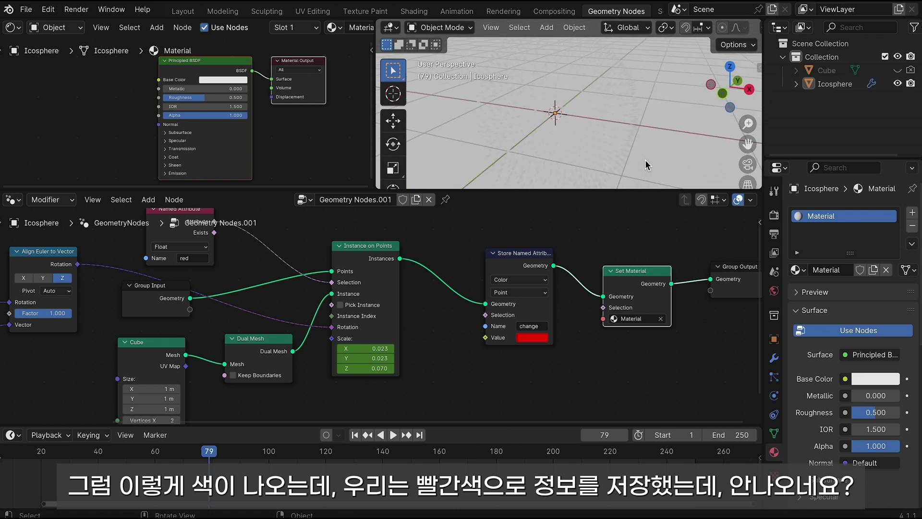
{"action": "middle_click_drag", "start_coordinate": [644, 160], "coordinate": [645, 160]}
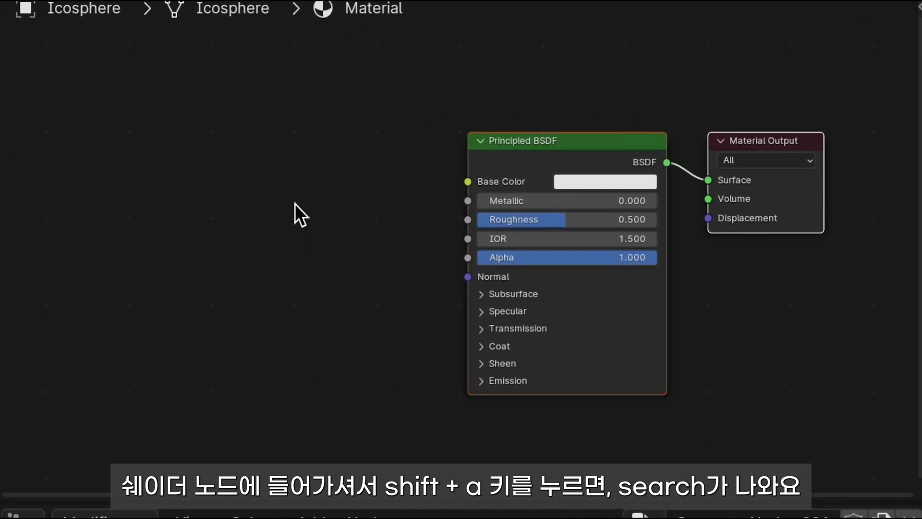
- Feed Principled BSDF Base Color from an Attribute node named 'change'
{"action": "key", "text": "shift+a"}
{"action": "type", "text": "a"}
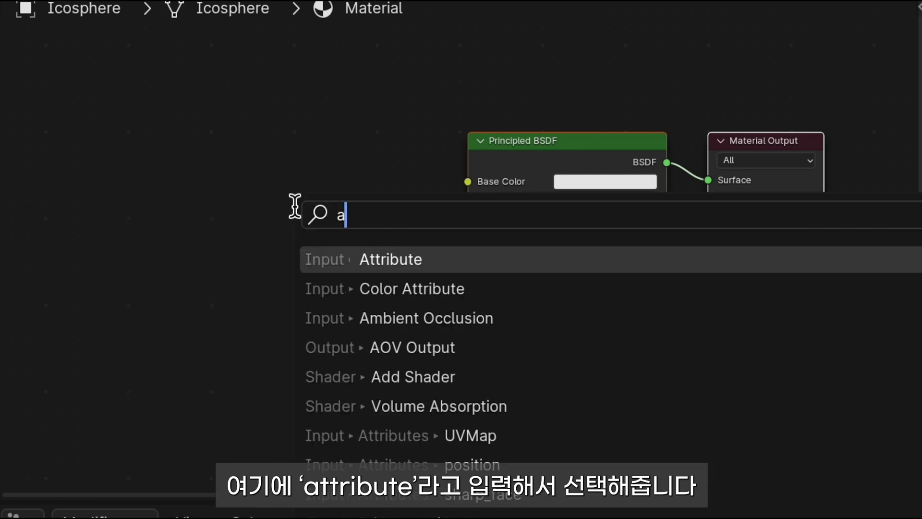
{"action": "type", "text": "ttri"}
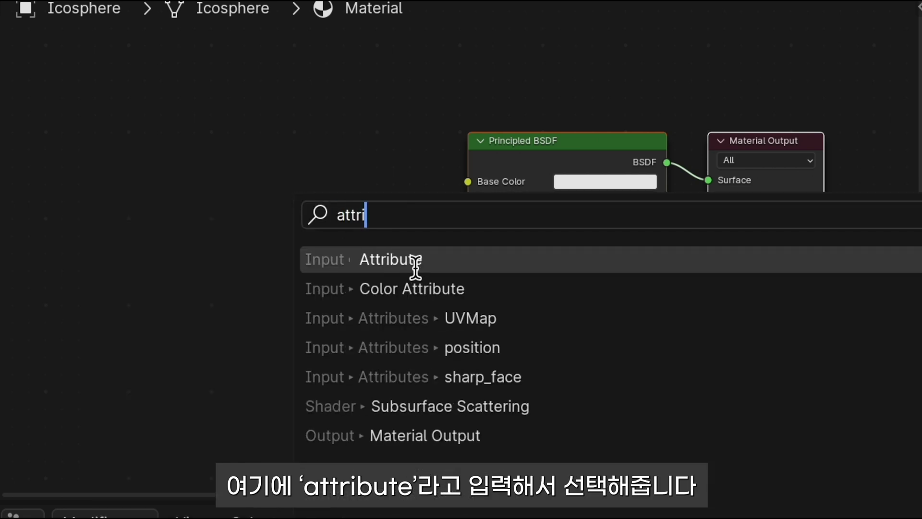
{"action": "left_click", "coordinate": [416, 267]}
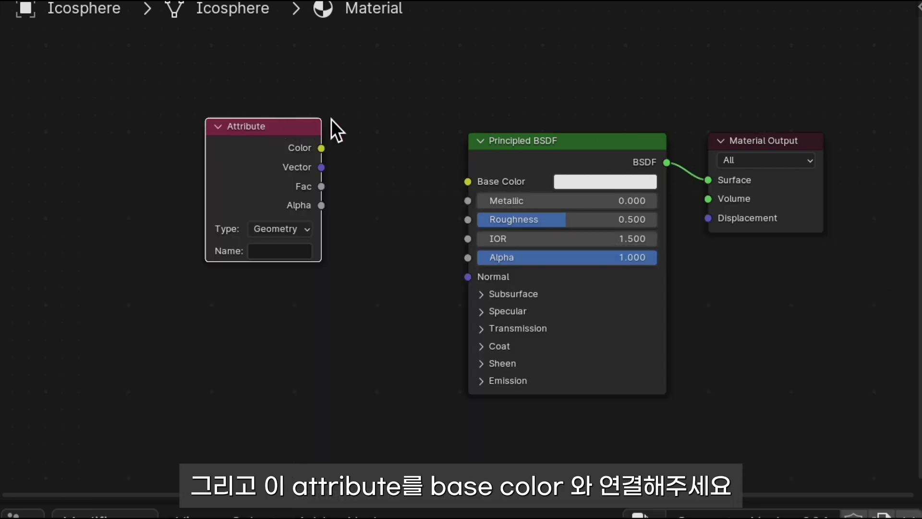
{"action": "left_click_drag", "start_coordinate": [321, 148], "coordinate": [468, 182]}
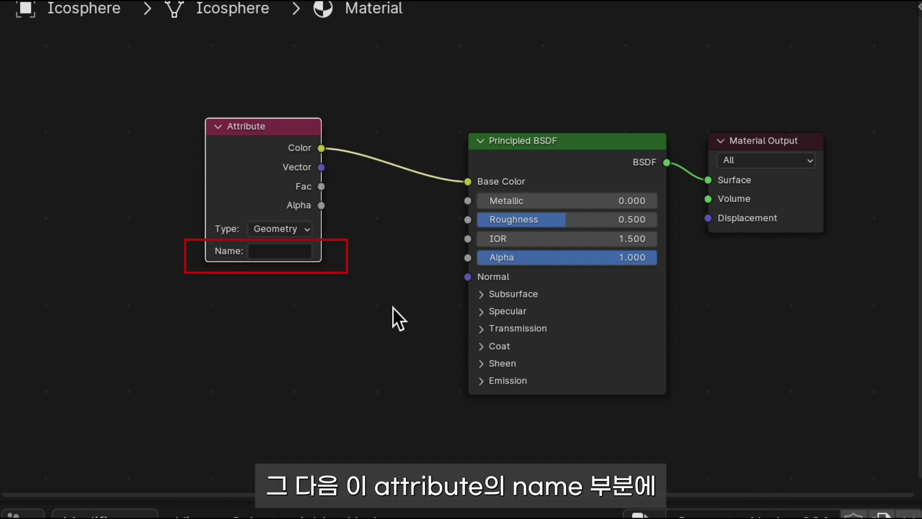
{"action": "left_click", "coordinate": [290, 251]}
{"action": "type", "text": "change"}
{"action": "key", "text": "Return"}
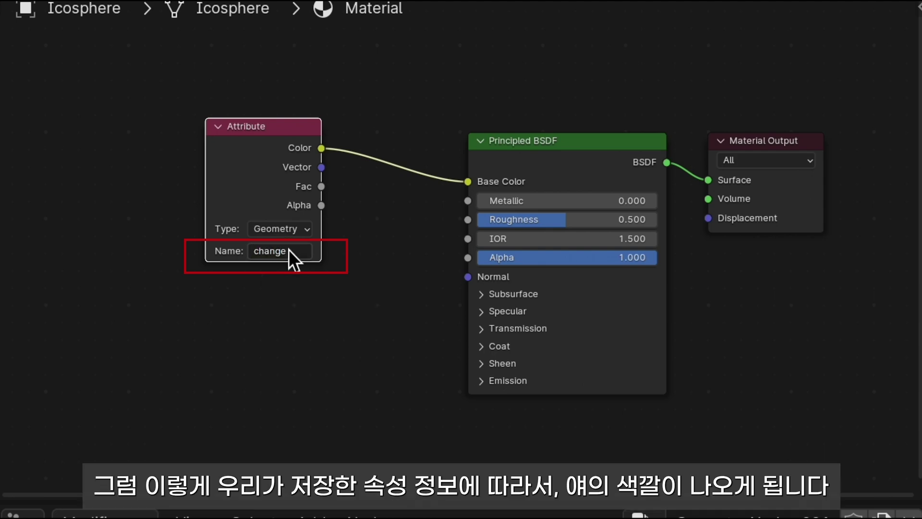